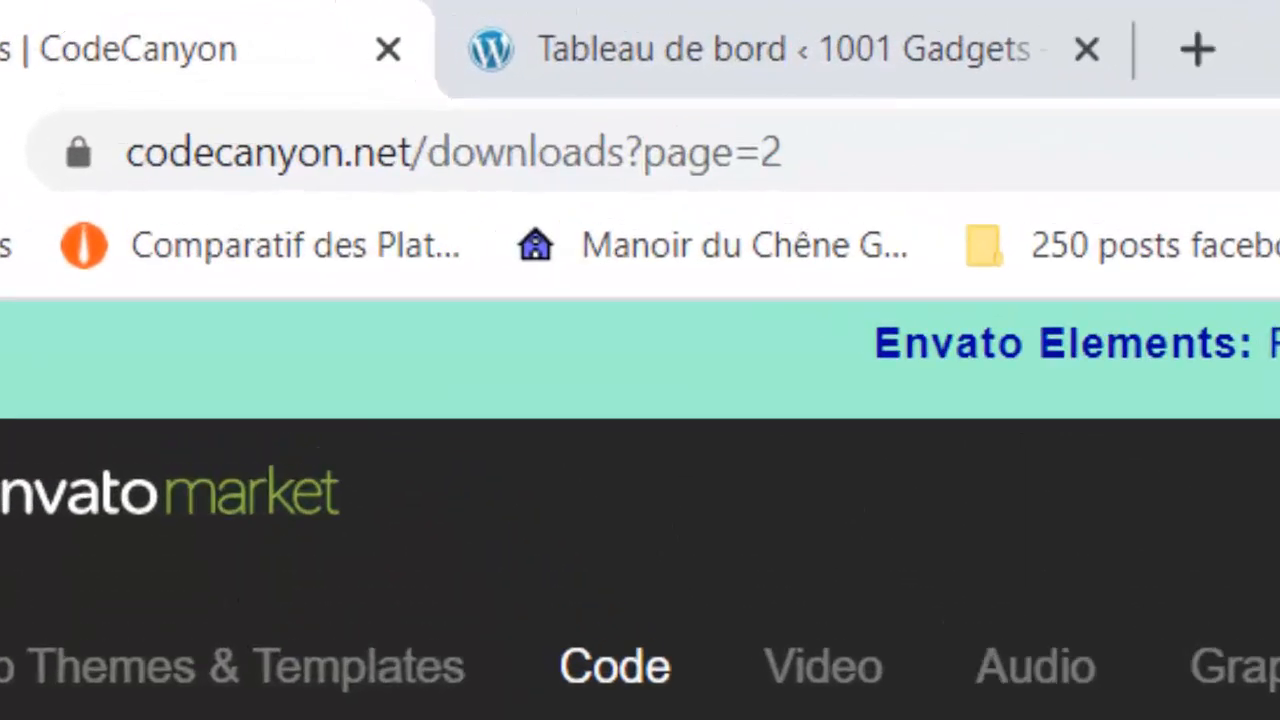
Find Sidebar & Widget Manager for WordPress among the CodeCanyon downloads and open its download options.
scroll(640, 510, "down", 2)
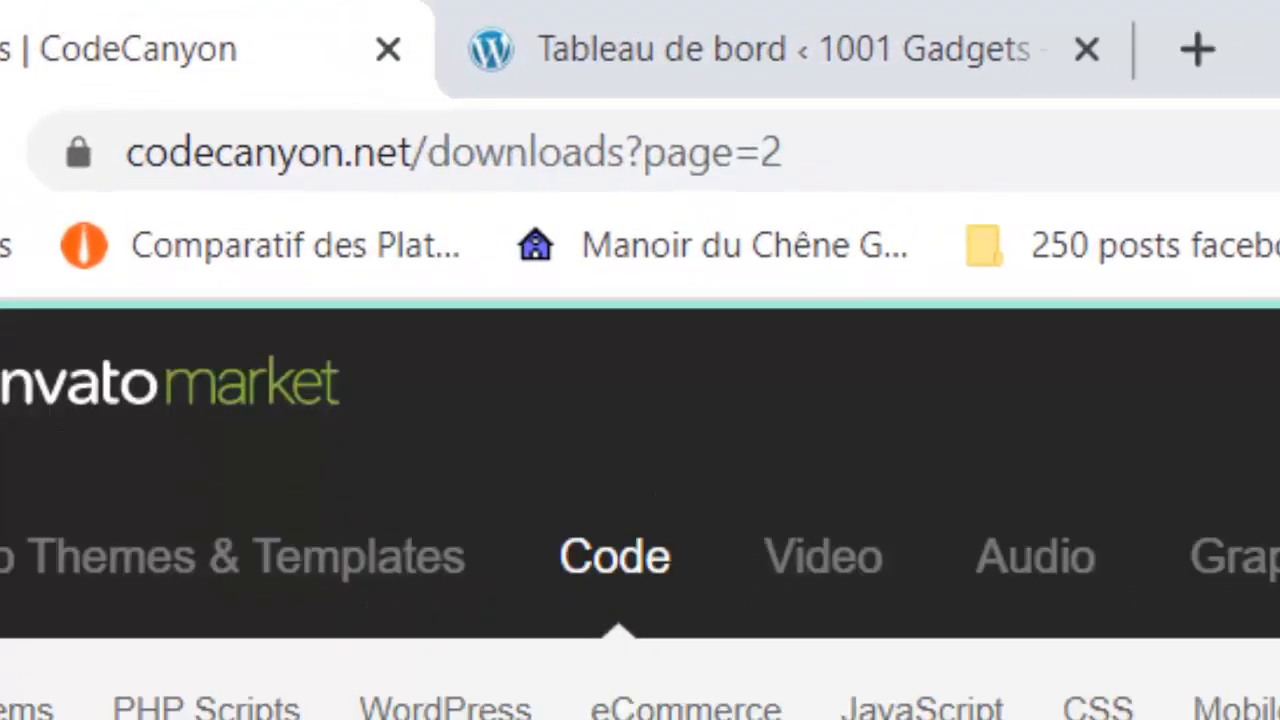
scroll(640, 510, "up", 3)
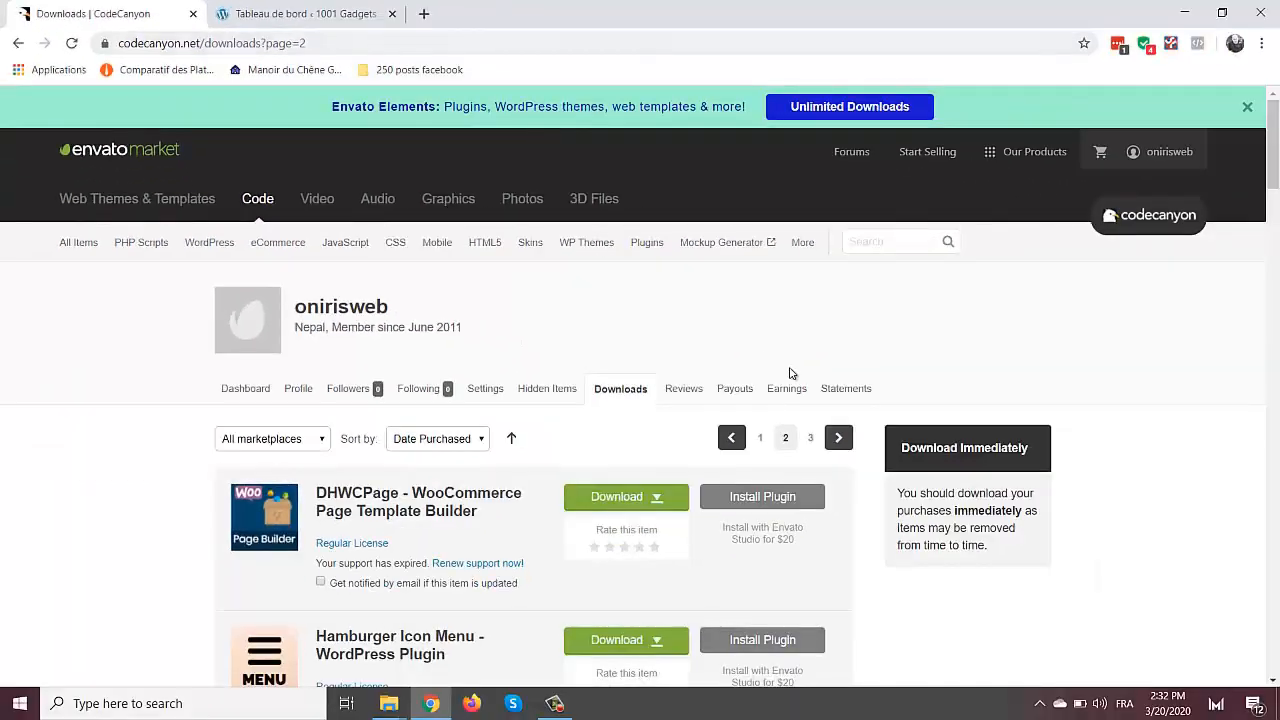
scroll(268, 486, "down", 15)
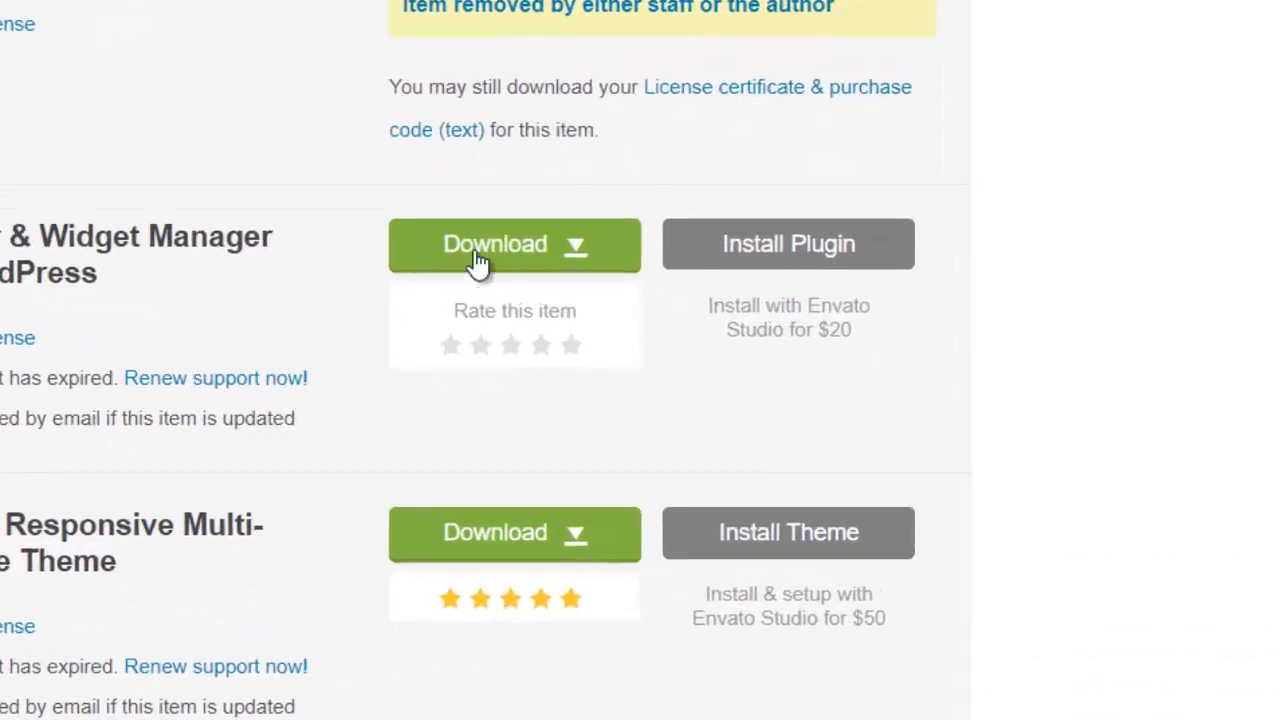
left_click(537, 260)
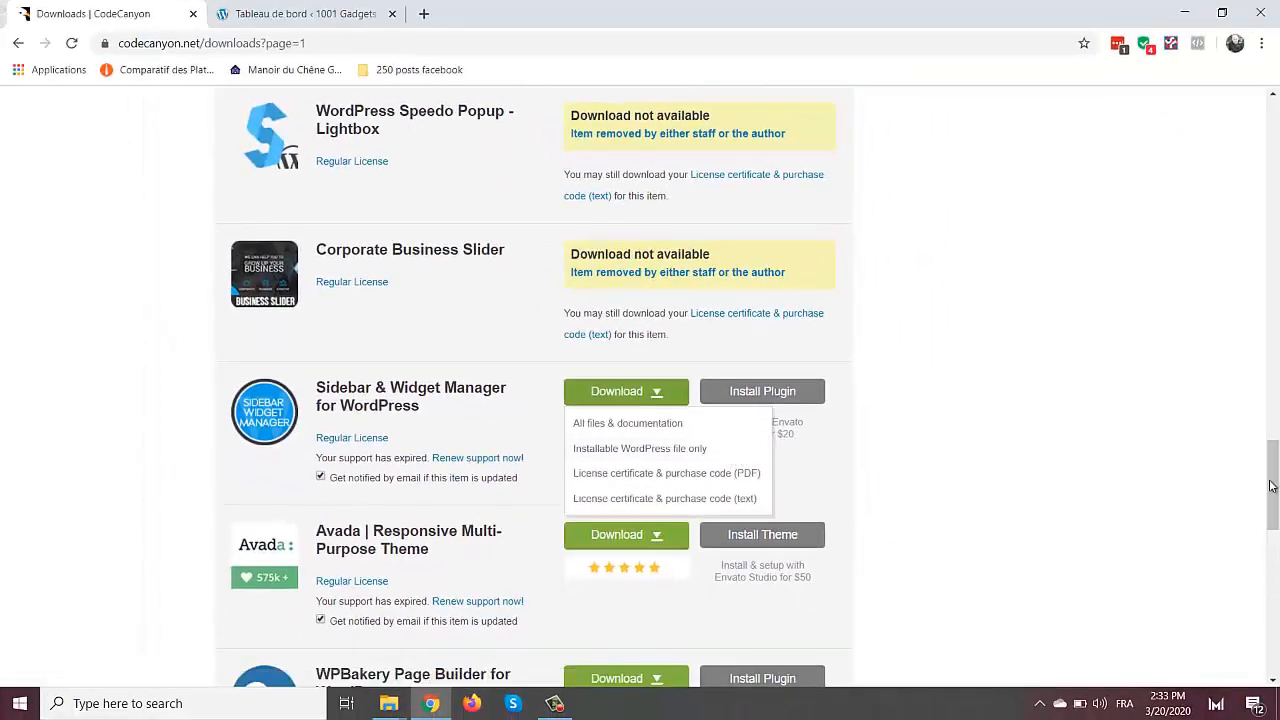
Switch to the 1001 Gadgets WordPress admin and activate the installed Sidebar & Widget Manager extension.
left_click(258, 14)
left_click_drag(1277, 202, 1277, 435)
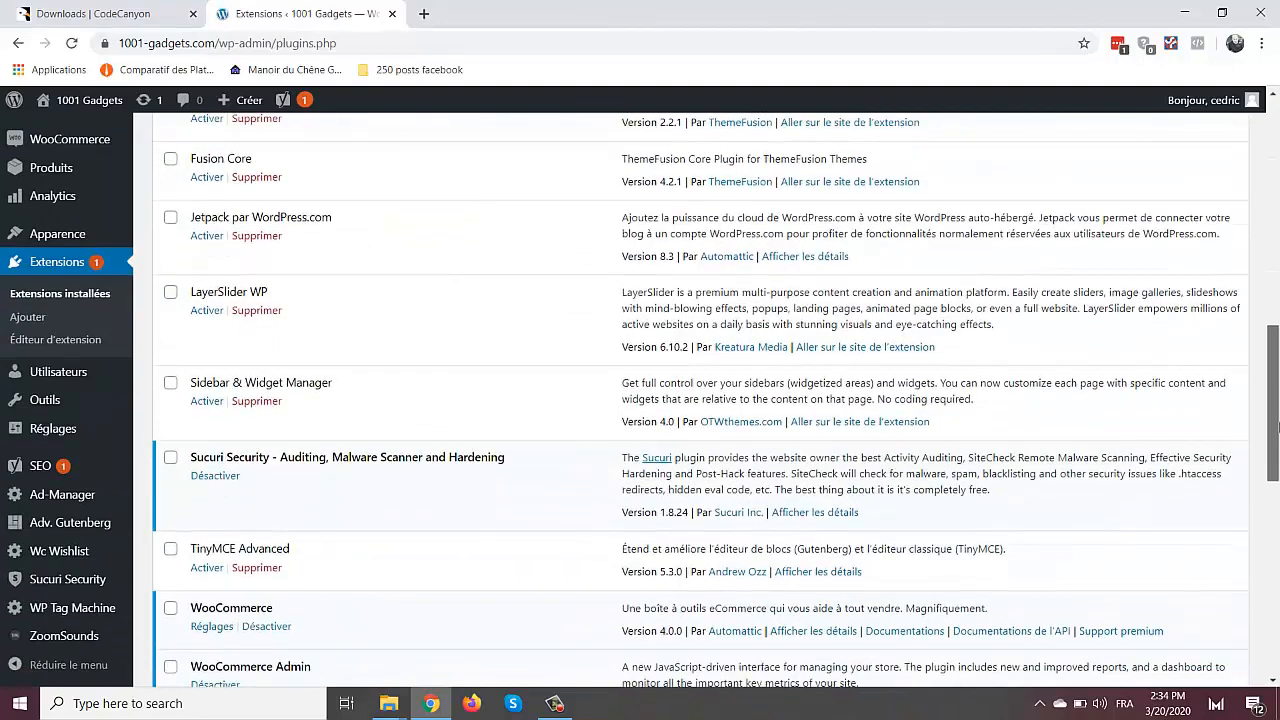
left_click(207, 401)
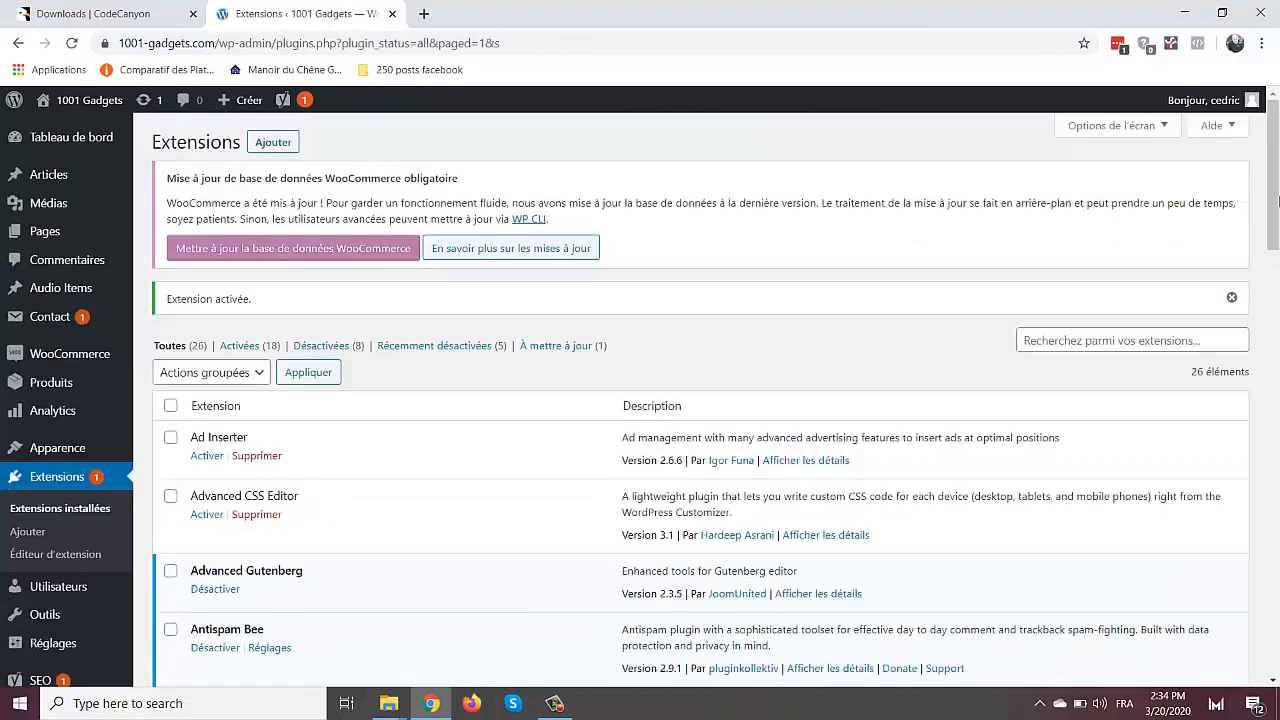
Open the plugin's list of available custom sidebars and highlight the existing sidebar's shortcode.
left_click_drag(1276, 260, 1276, 466)
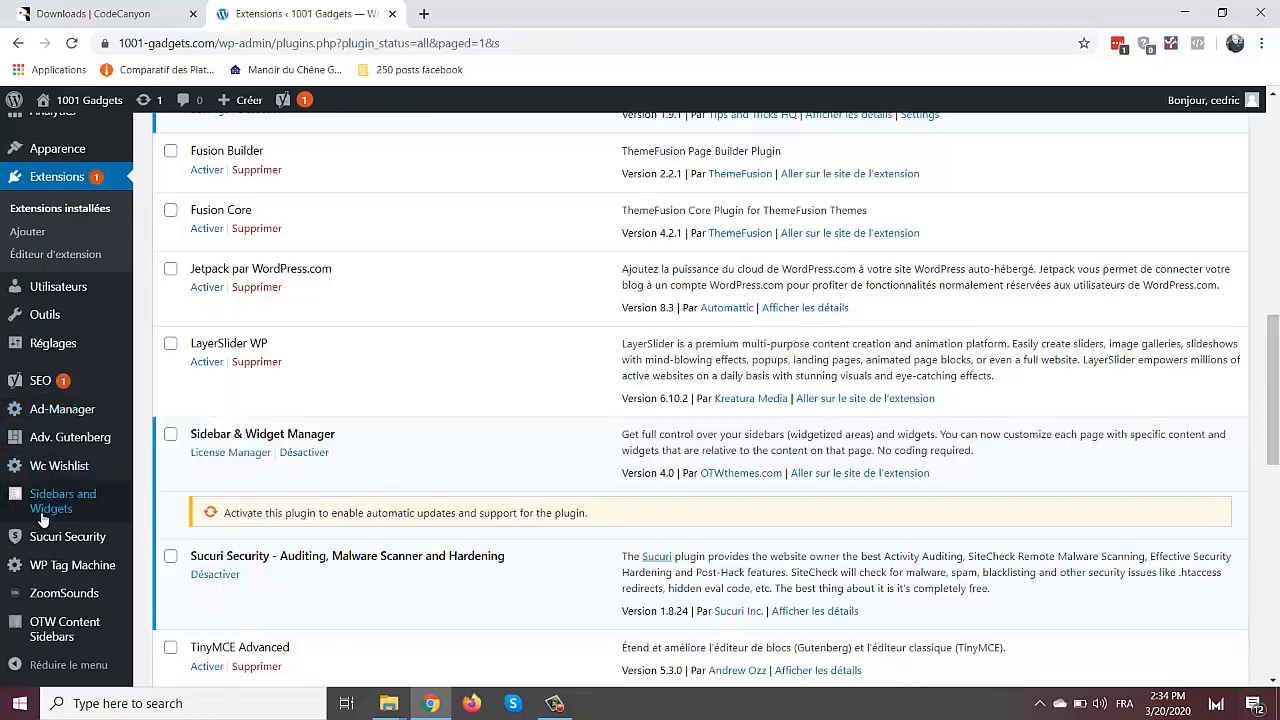
mouse_move(46, 518)
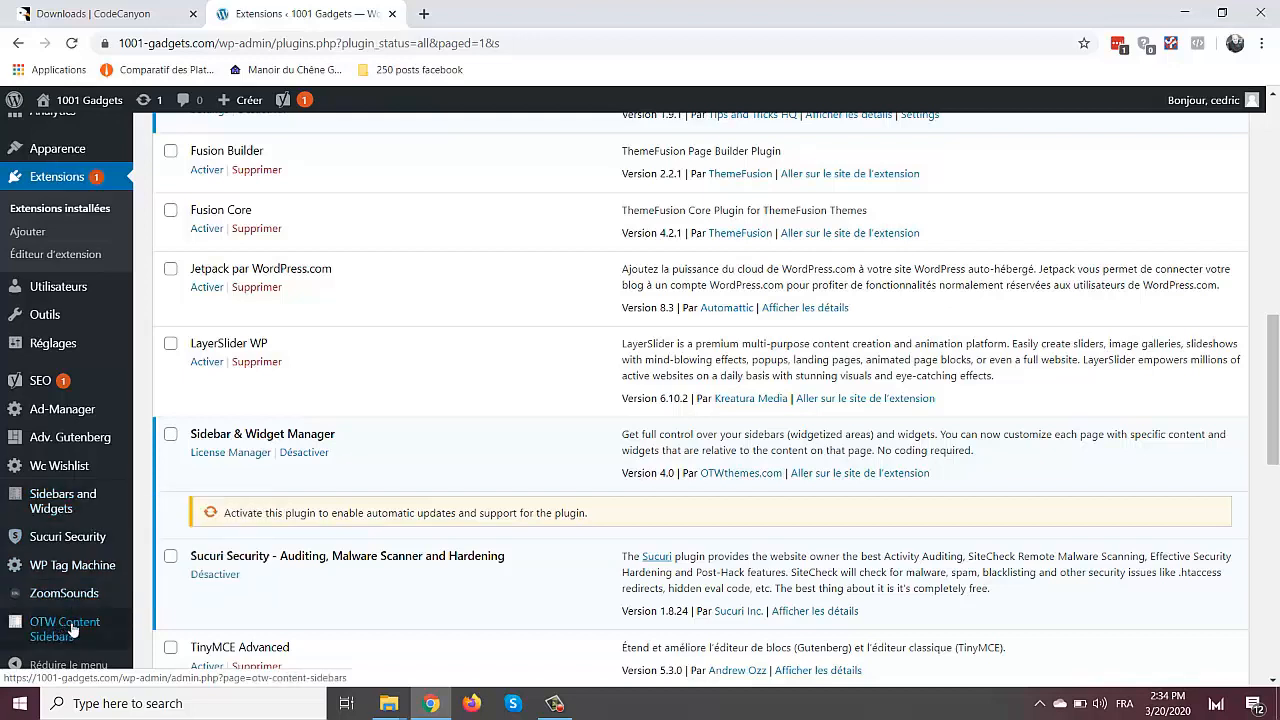
left_click(44, 502)
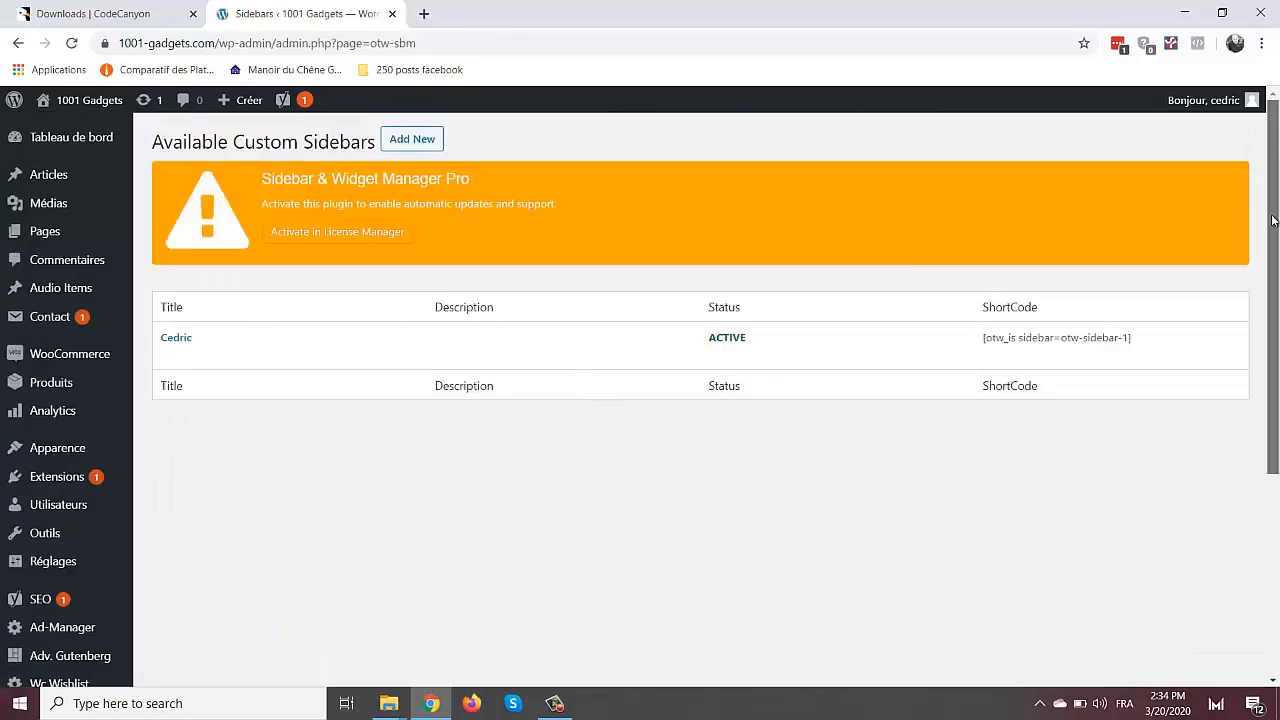
scroll(877, 234, "down", 1)
triple_click(1078, 250)
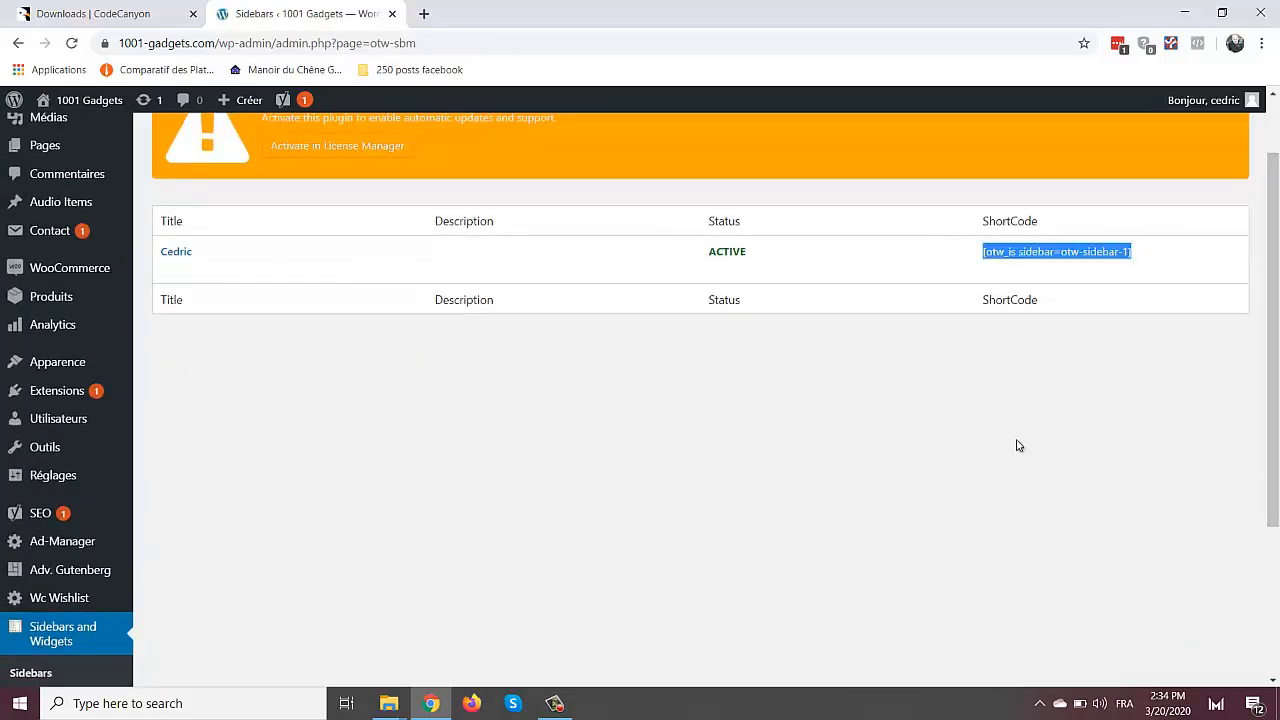
scroll(533, 285, "up", 1)
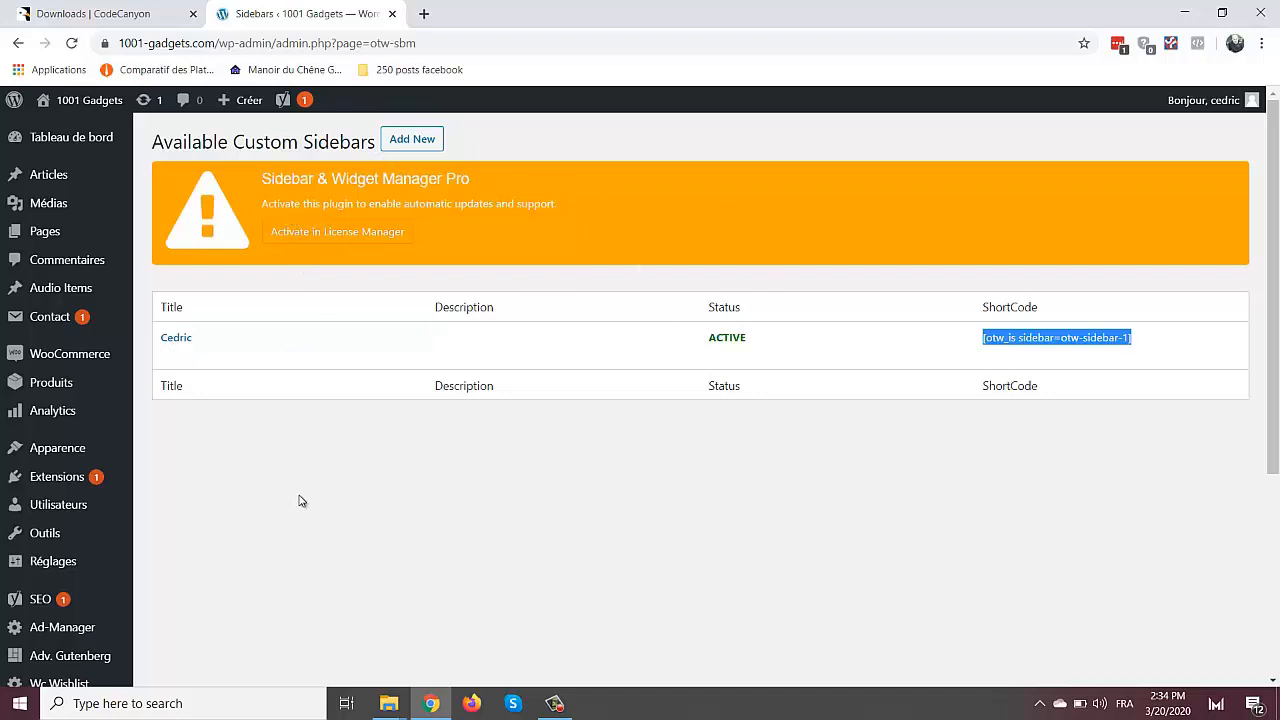
Create a new custom sidebar titled "sidebar images" and set its status to Active.
left_click(414, 141)
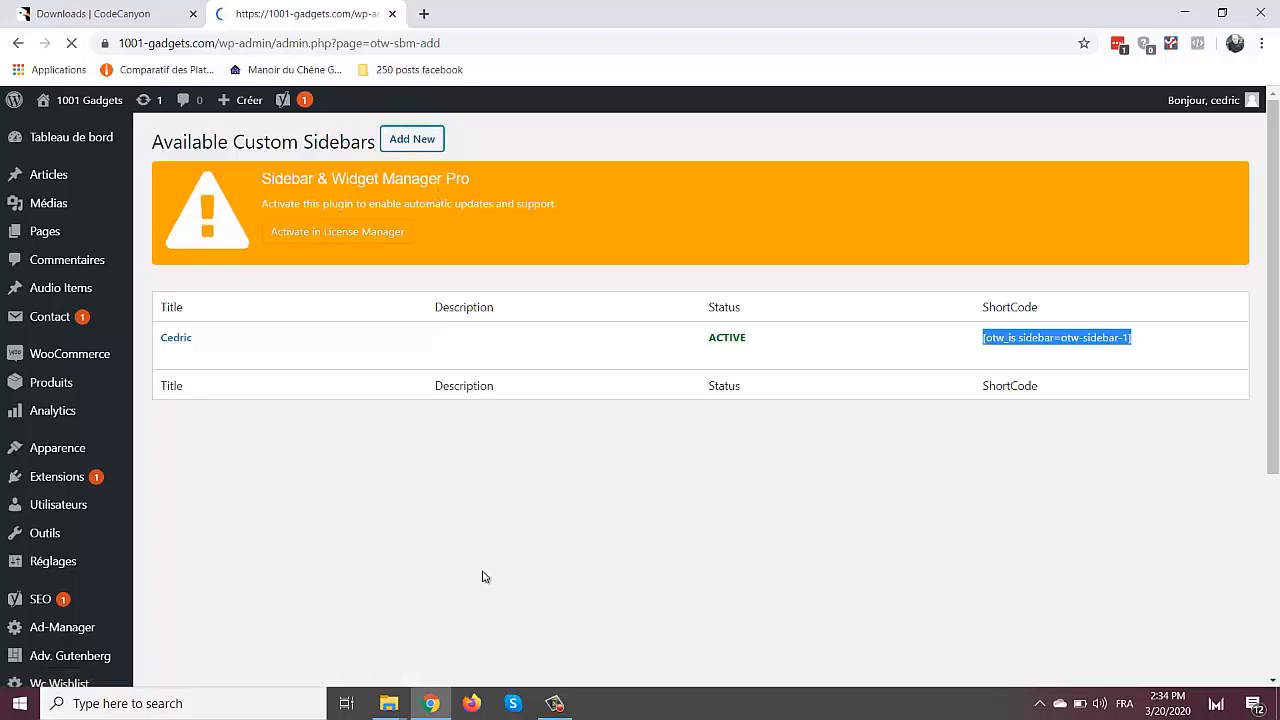
left_click(318, 330)
type("sidebar images")
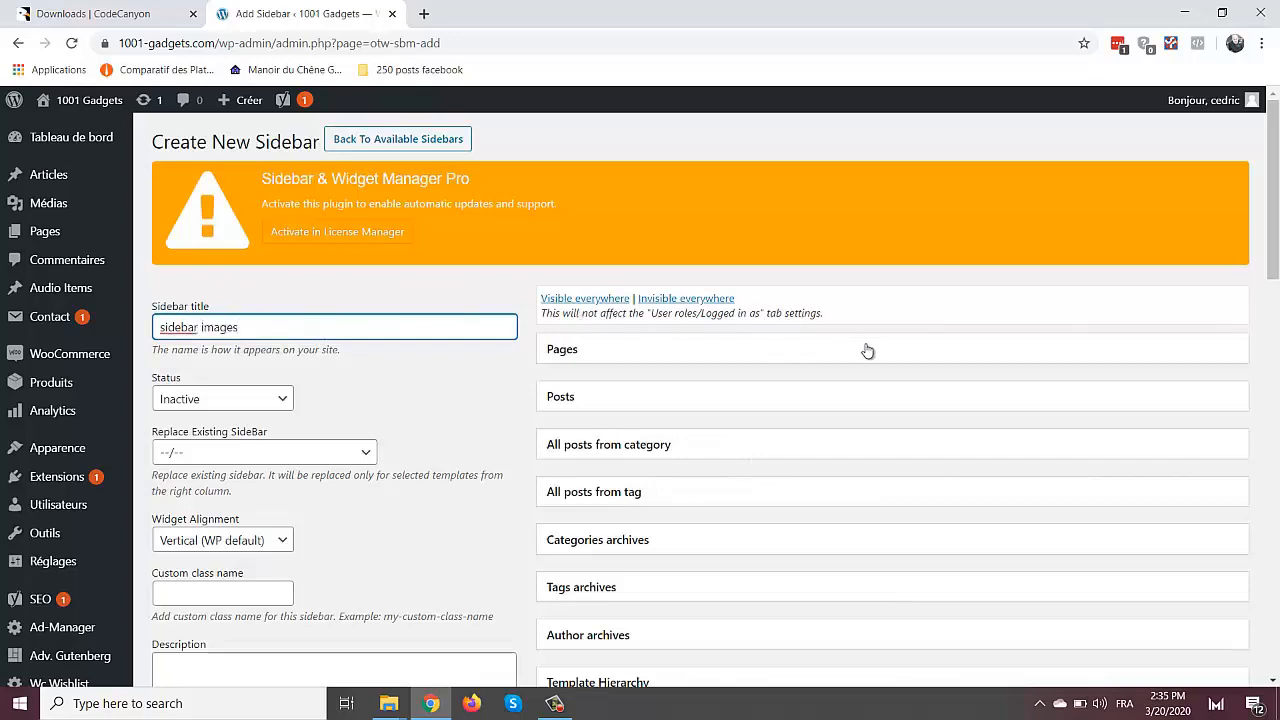
left_click(190, 400)
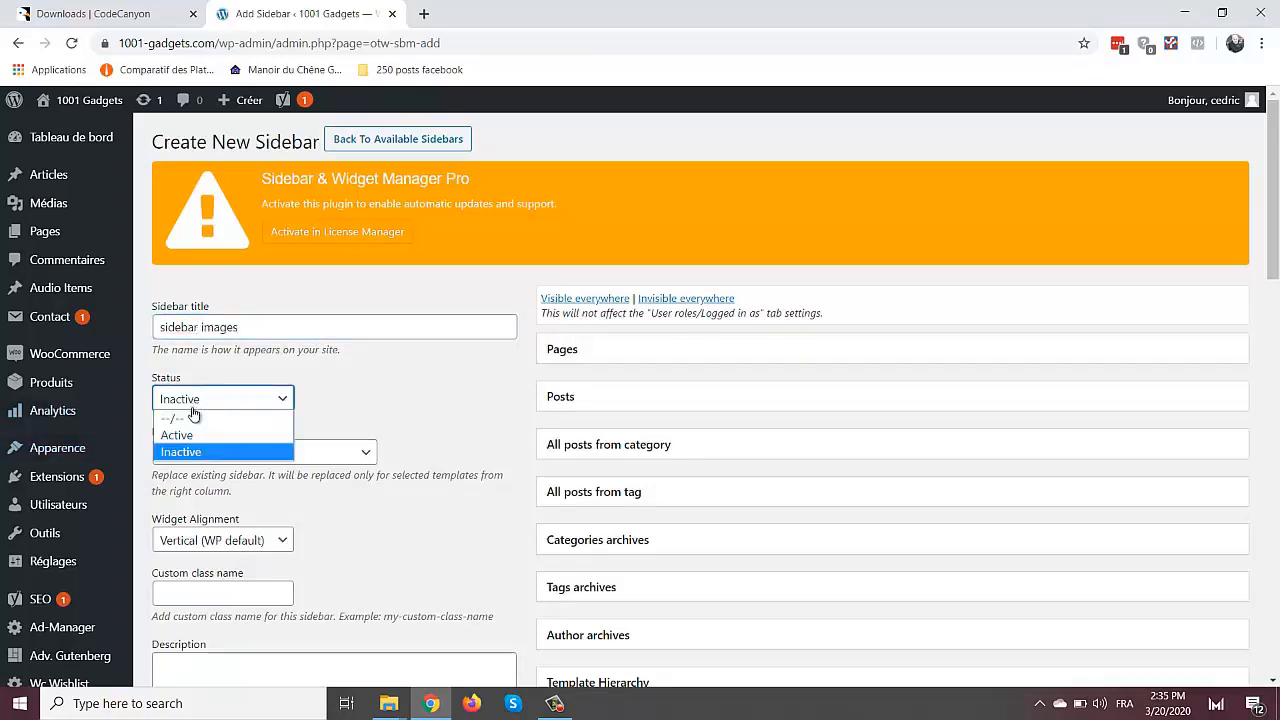
left_click(190, 431)
Examine the new sidebar's replacement choices, widget alignment options and custom class name field.
scroll(1266, 229, "down", 3)
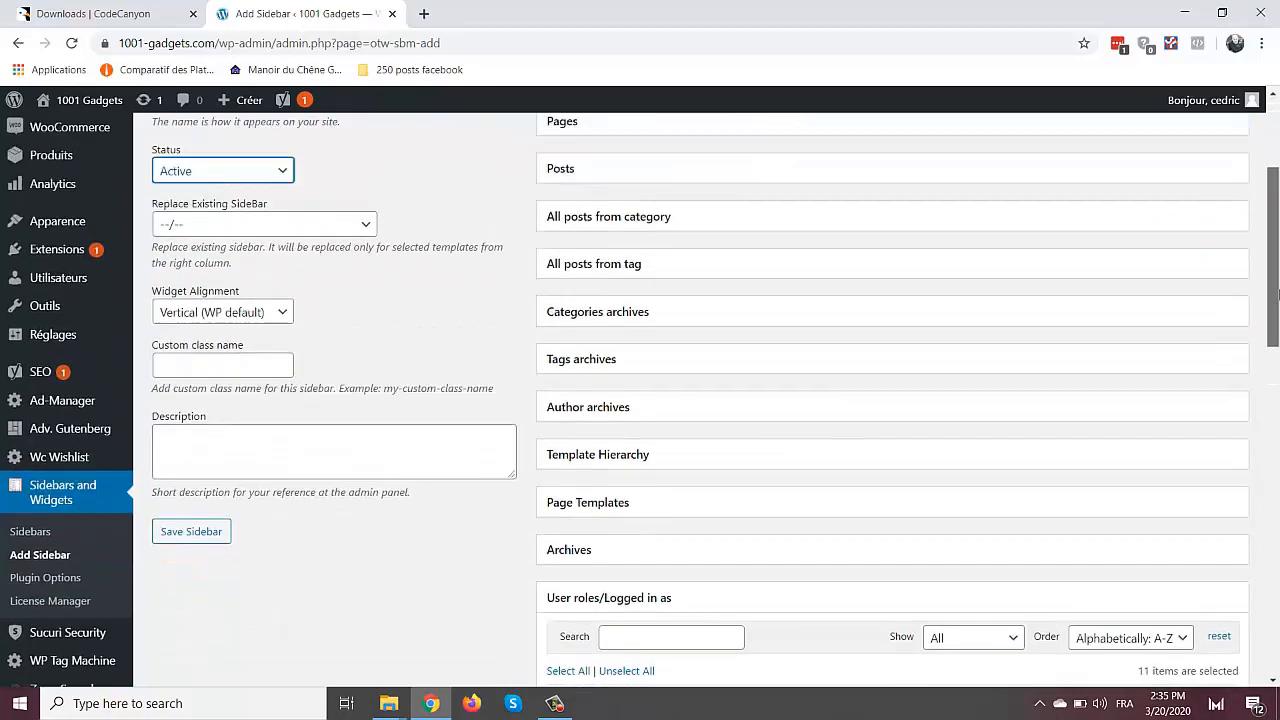
scroll(1066, 277, "up", 1)
left_click(328, 289)
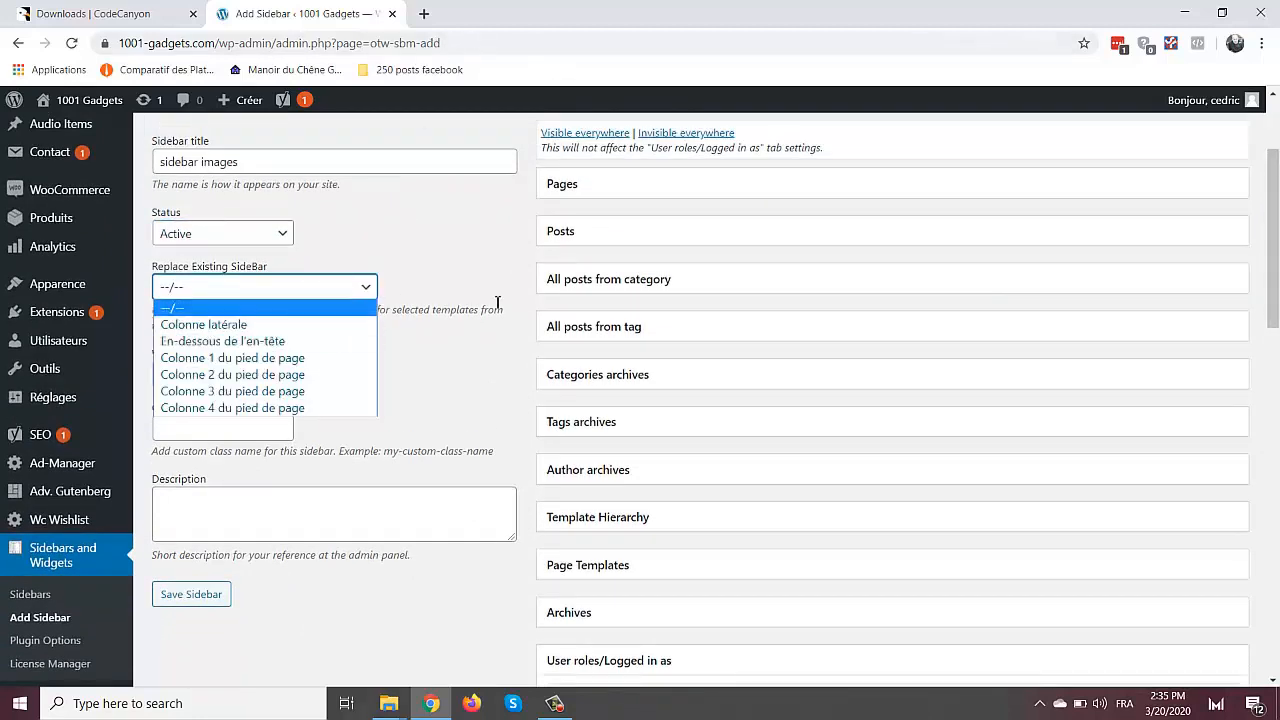
left_click(507, 582)
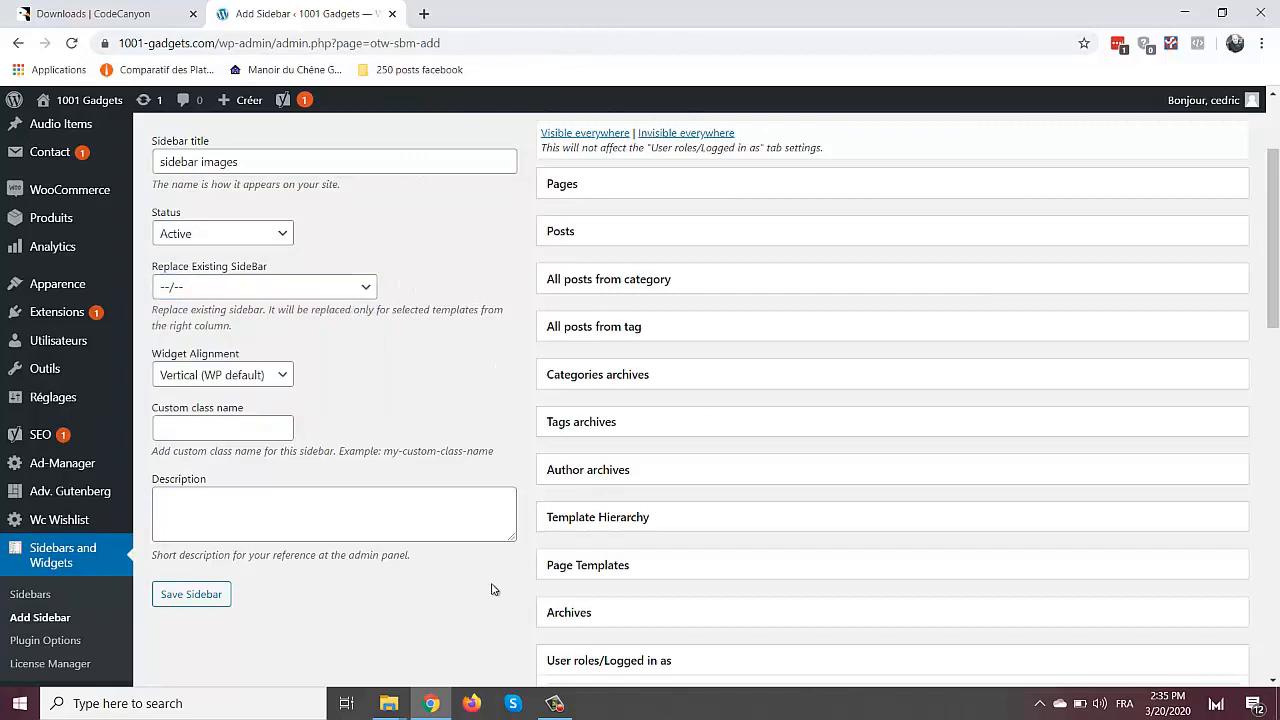
left_click(256, 374)
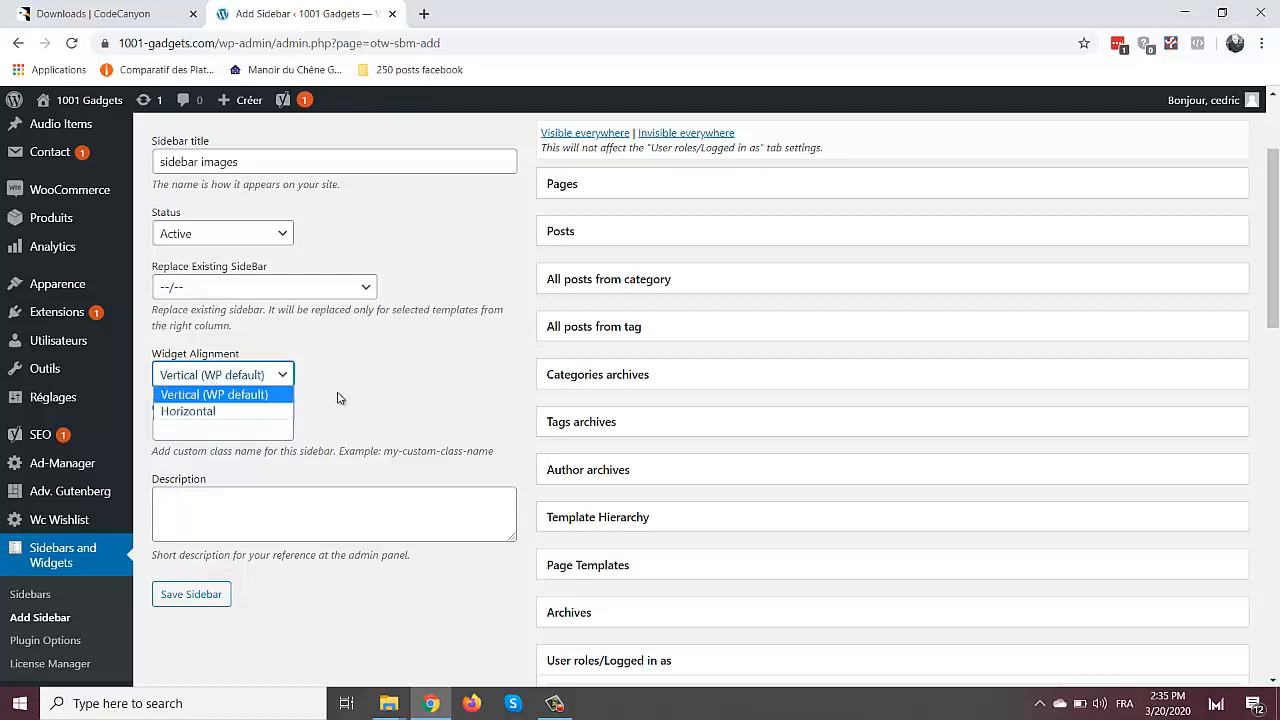
left_click(275, 491)
left_click(230, 418)
left_click(245, 430)
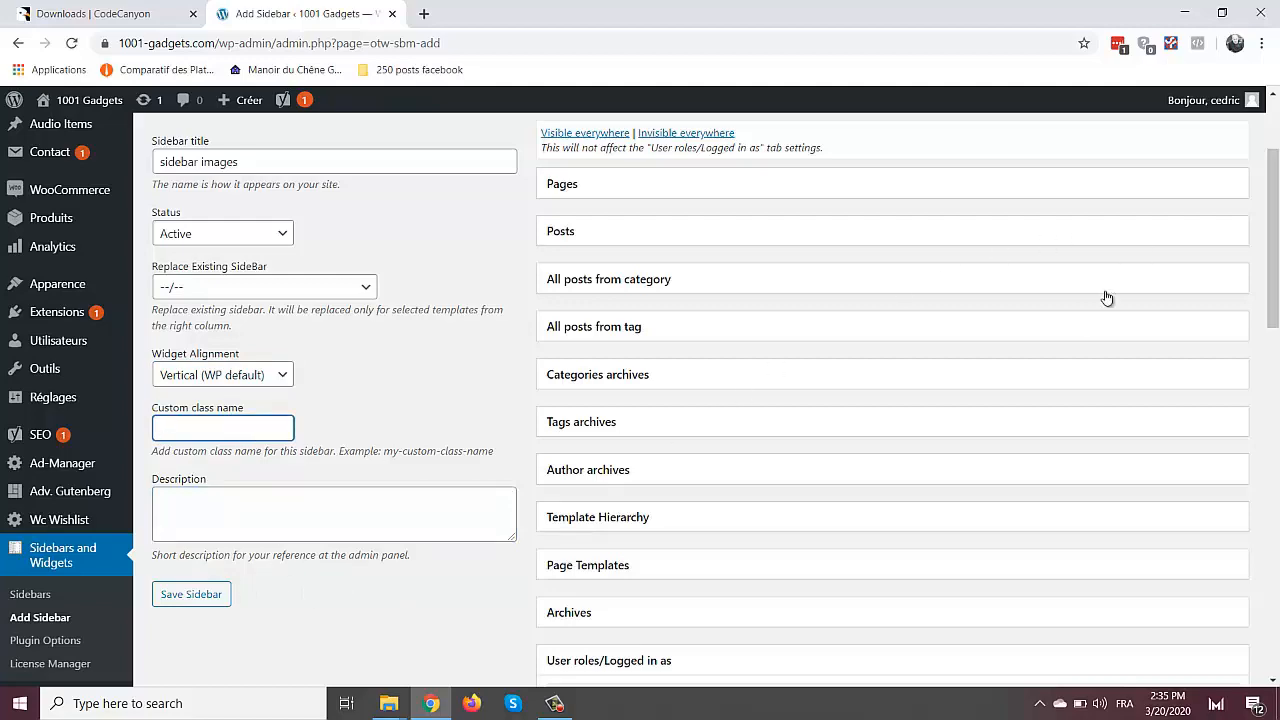
Look through the available pages and posts, and assign the new sidebar to the Contact page.
mouse_move(1271, 288)
left_mouse_down()
mouse_move(1276, 520)
mouse_move(1243, 380)
mouse_move(1250, 290)
left_mouse_up()
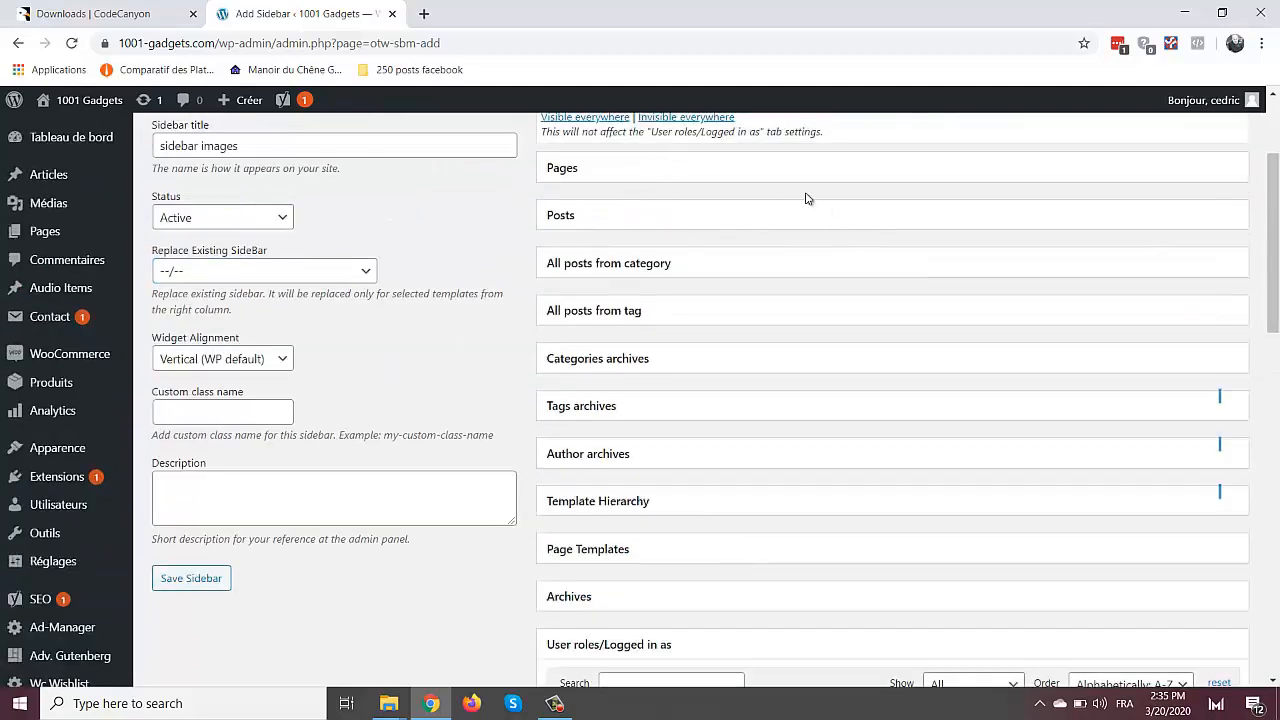
left_click(743, 180)
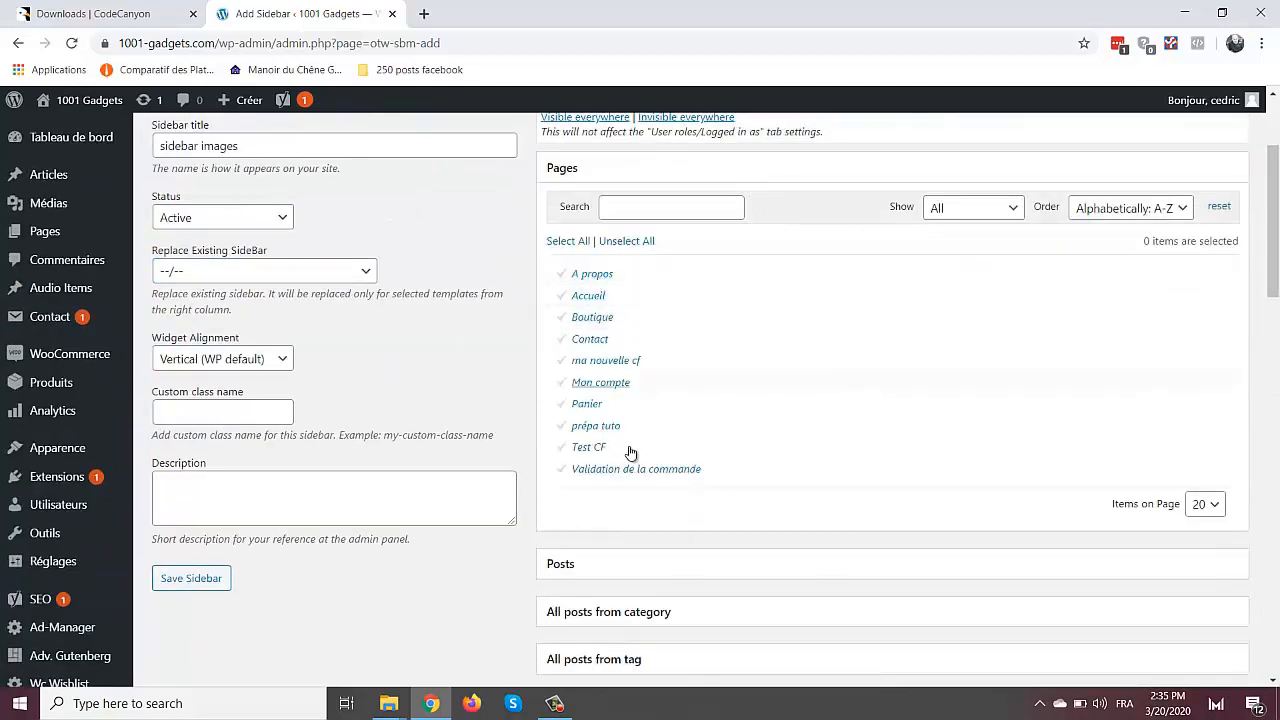
left_click_drag(1277, 228, 1276, 326)
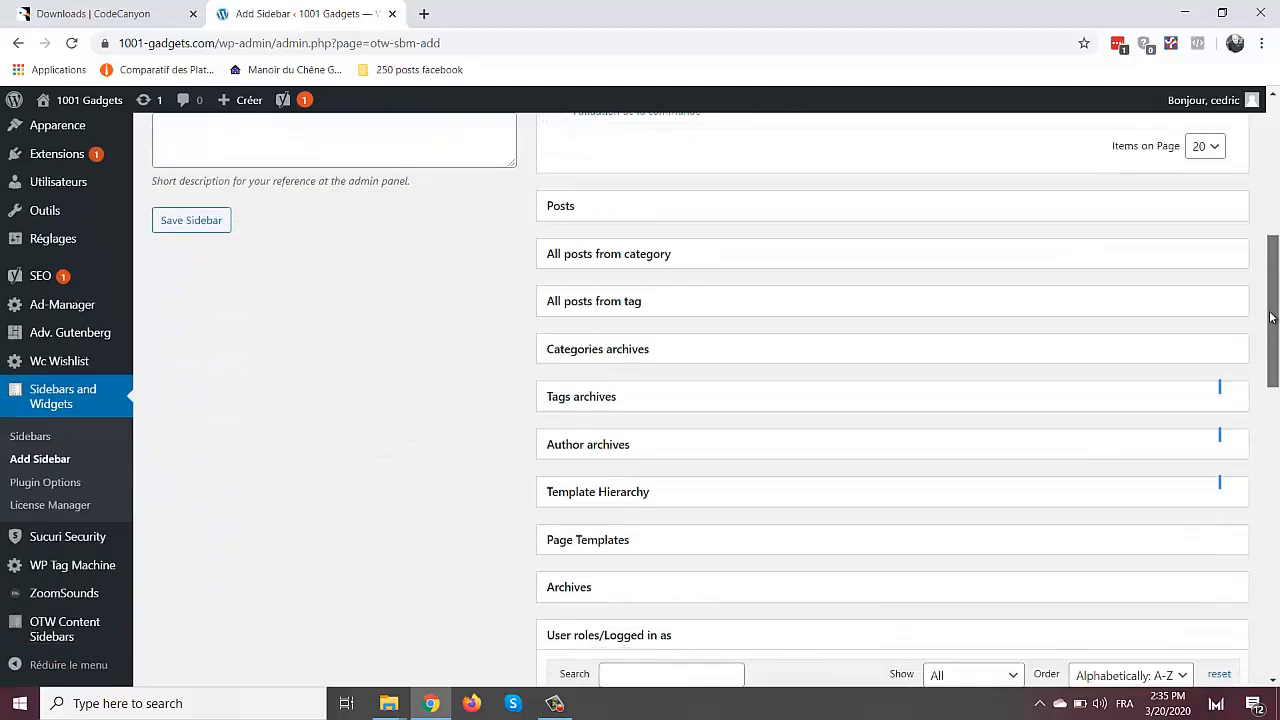
left_click(808, 214)
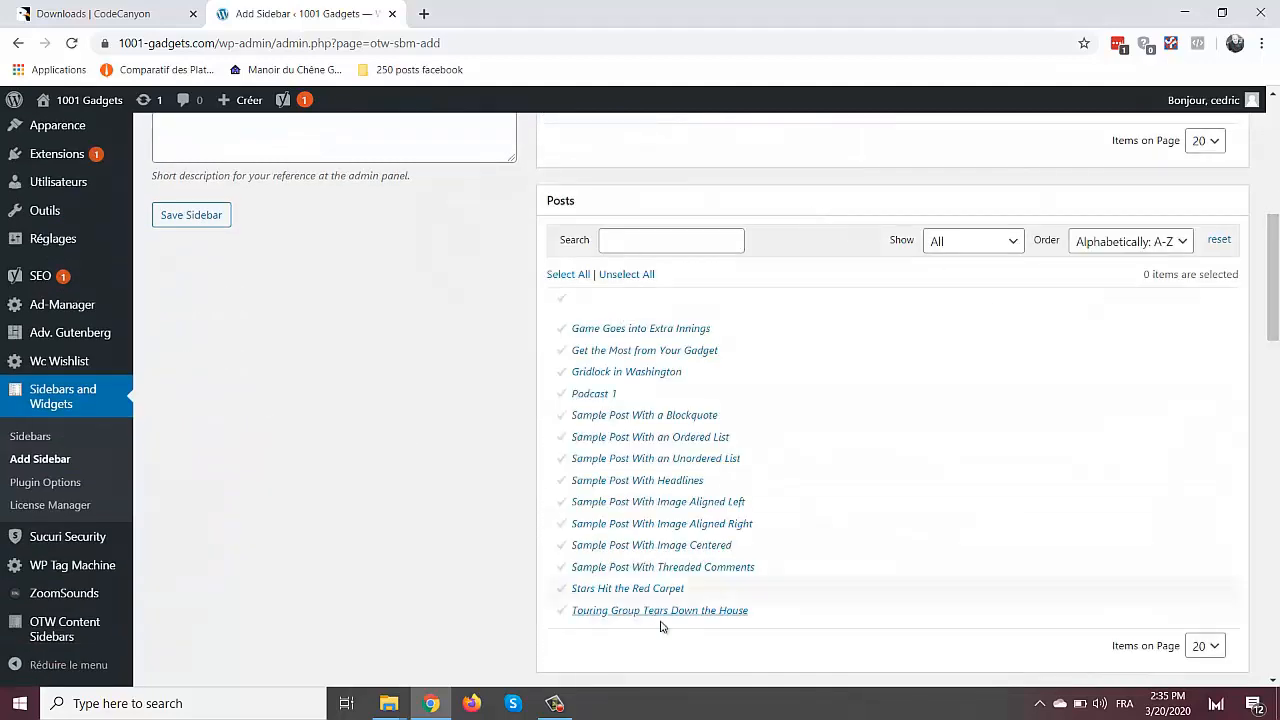
left_click_drag(1276, 310, 1266, 444)
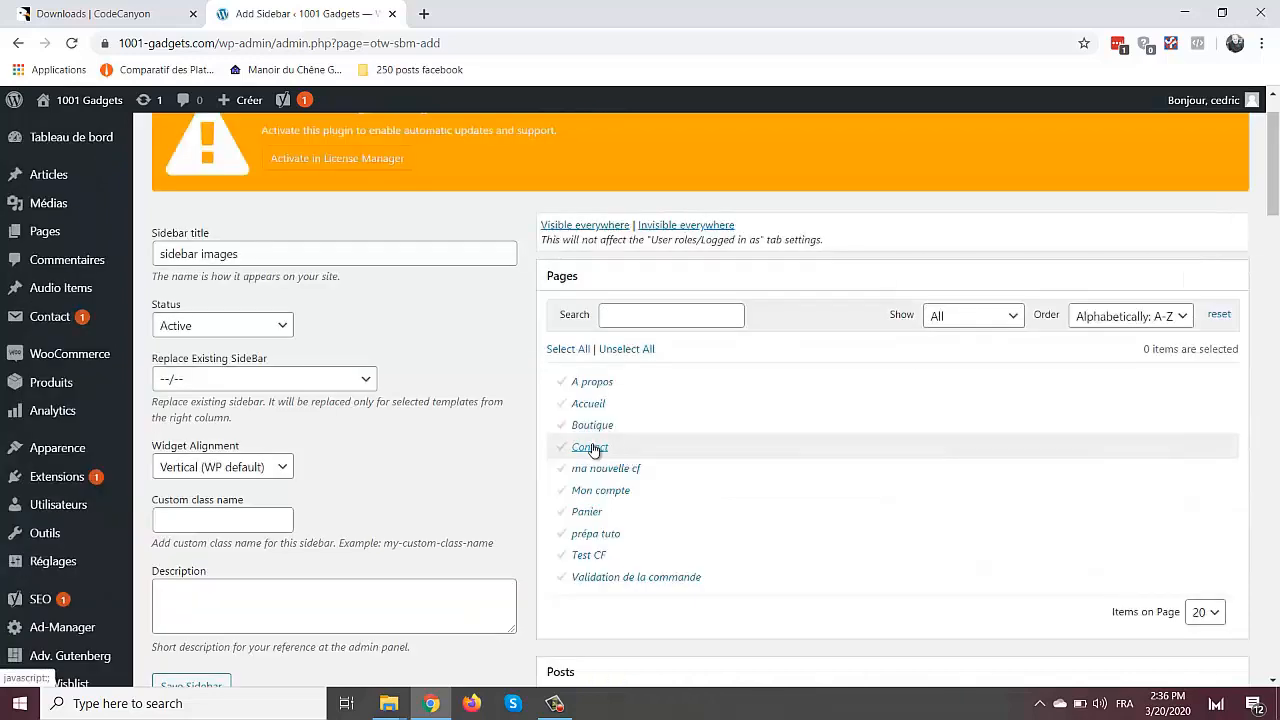
left_click(586, 448)
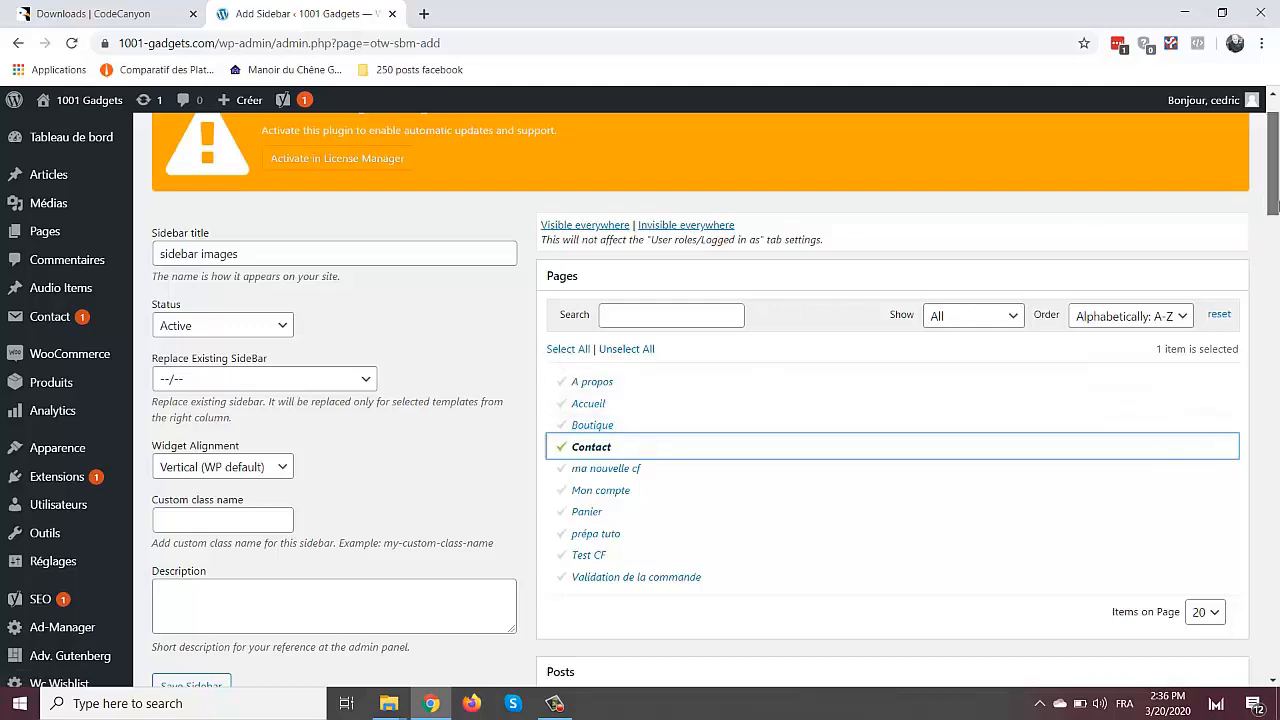
Look over the remaining display conditions and save the new sidebar.
scroll(1277, 298, "down", 10)
left_click_drag(1279, 422, 1276, 218)
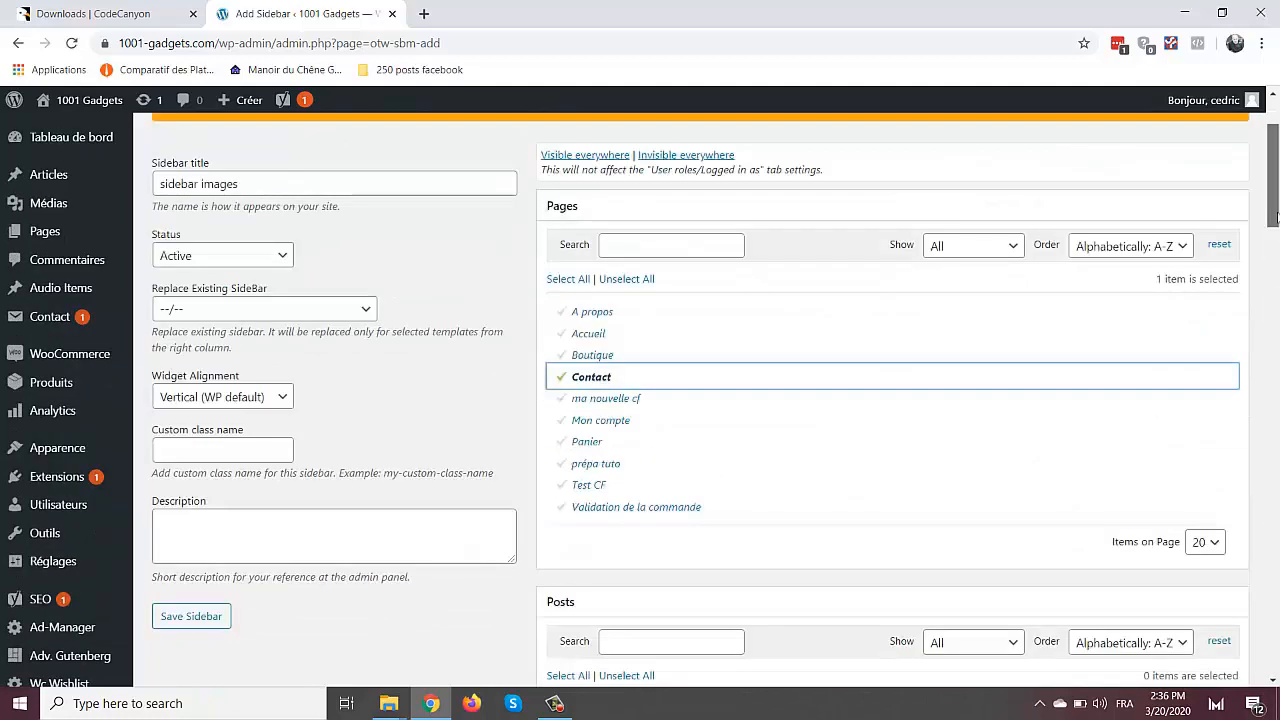
left_click(191, 616)
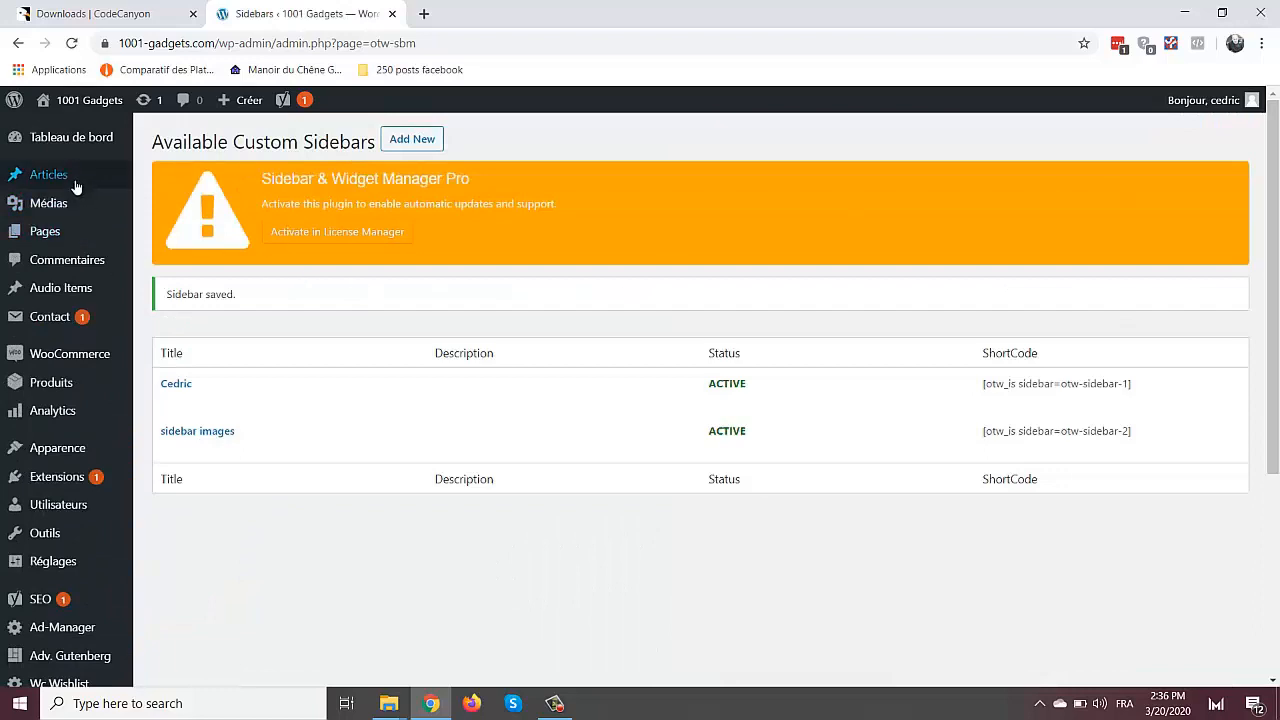
In the site's widget management, add an Image widget showing WP-ENGINE.jpg to the "sidebar images" area and save it.
mouse_move(83, 231)
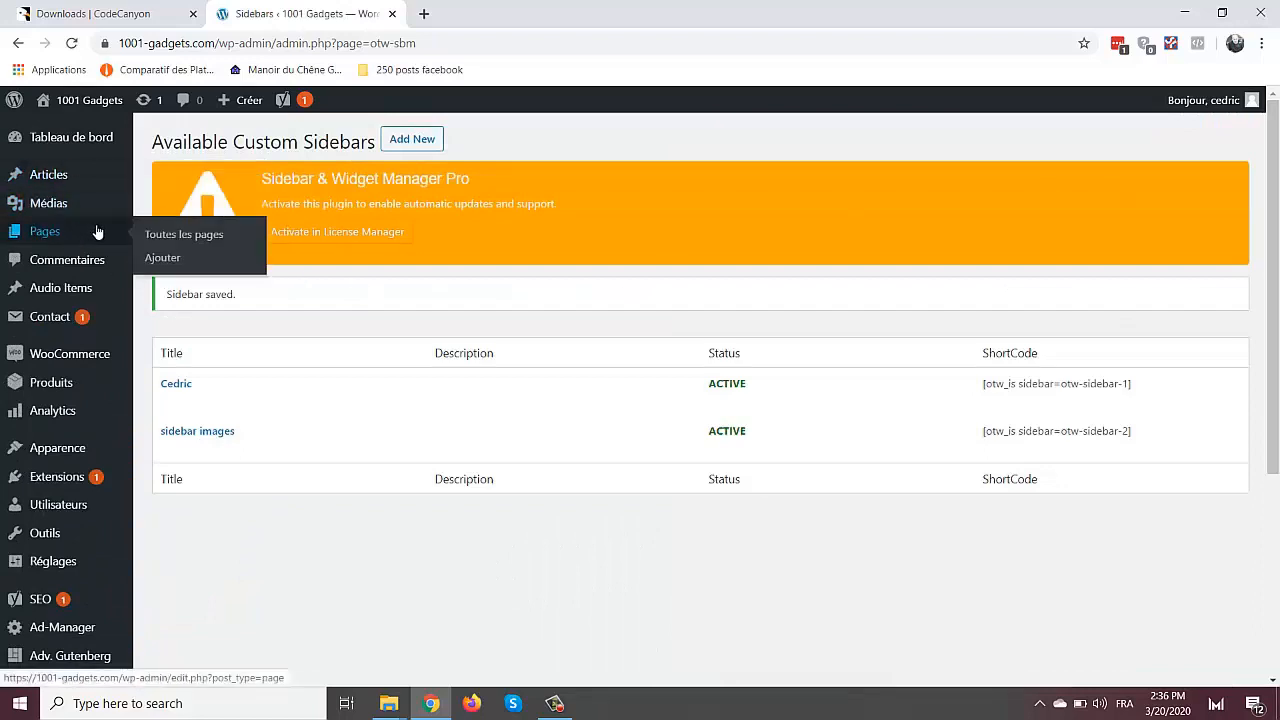
mouse_move(80, 100)
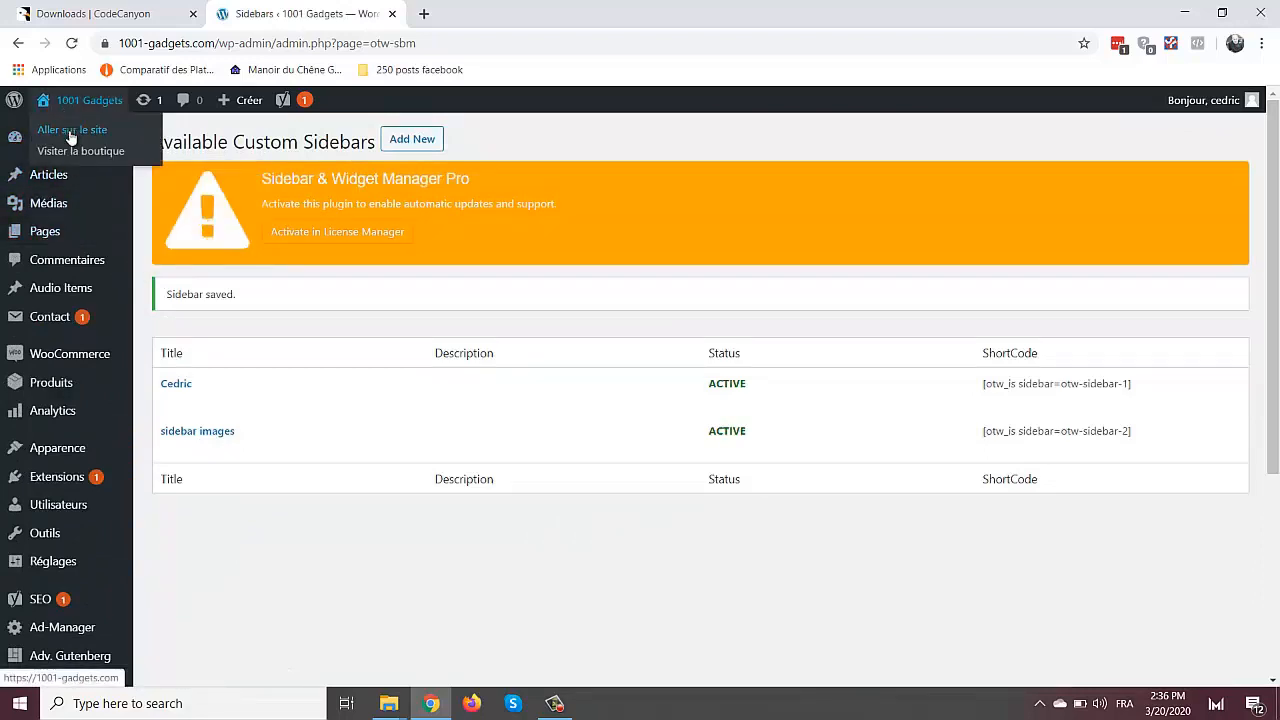
mouse_move(107, 455)
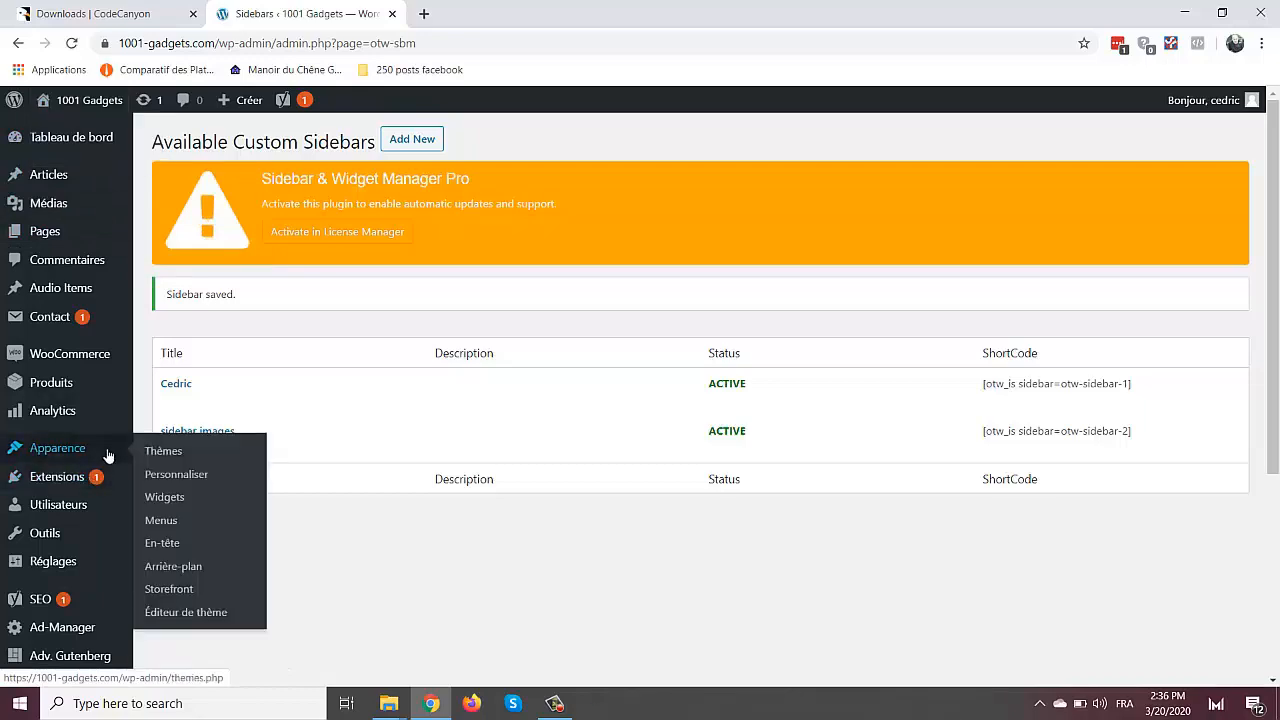
left_click(166, 497)
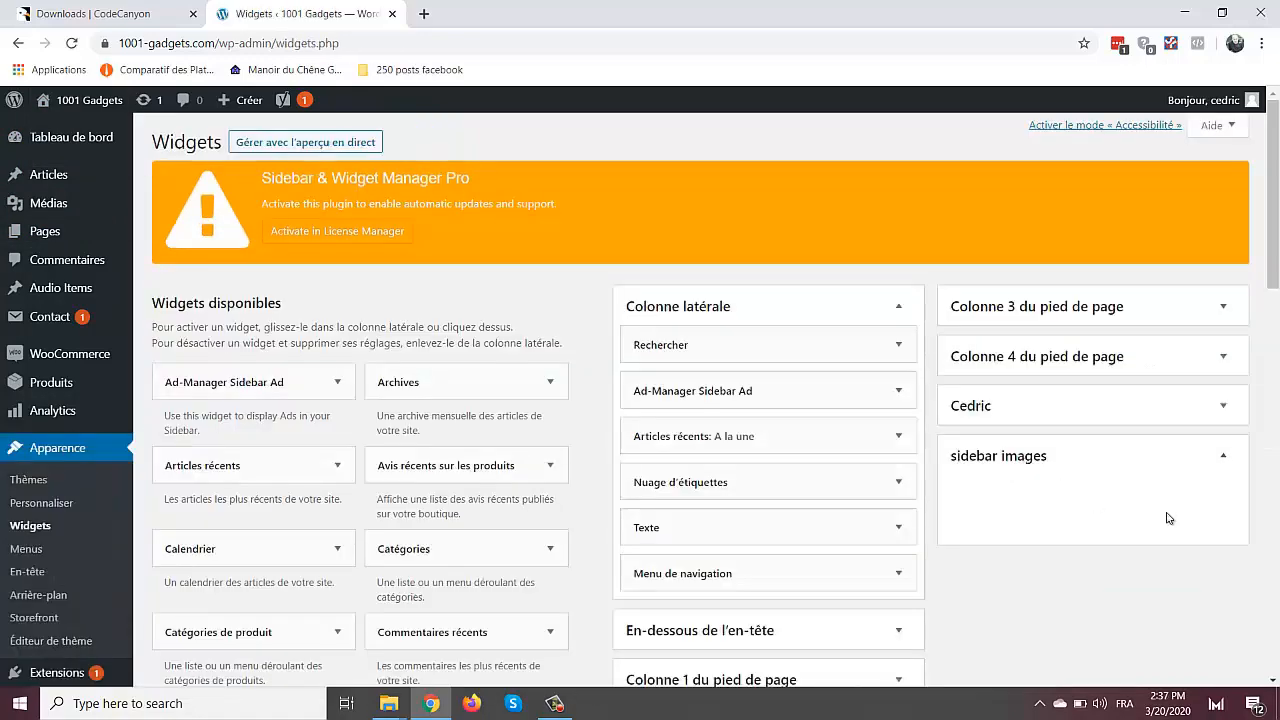
scroll(1275, 213, "down", 3)
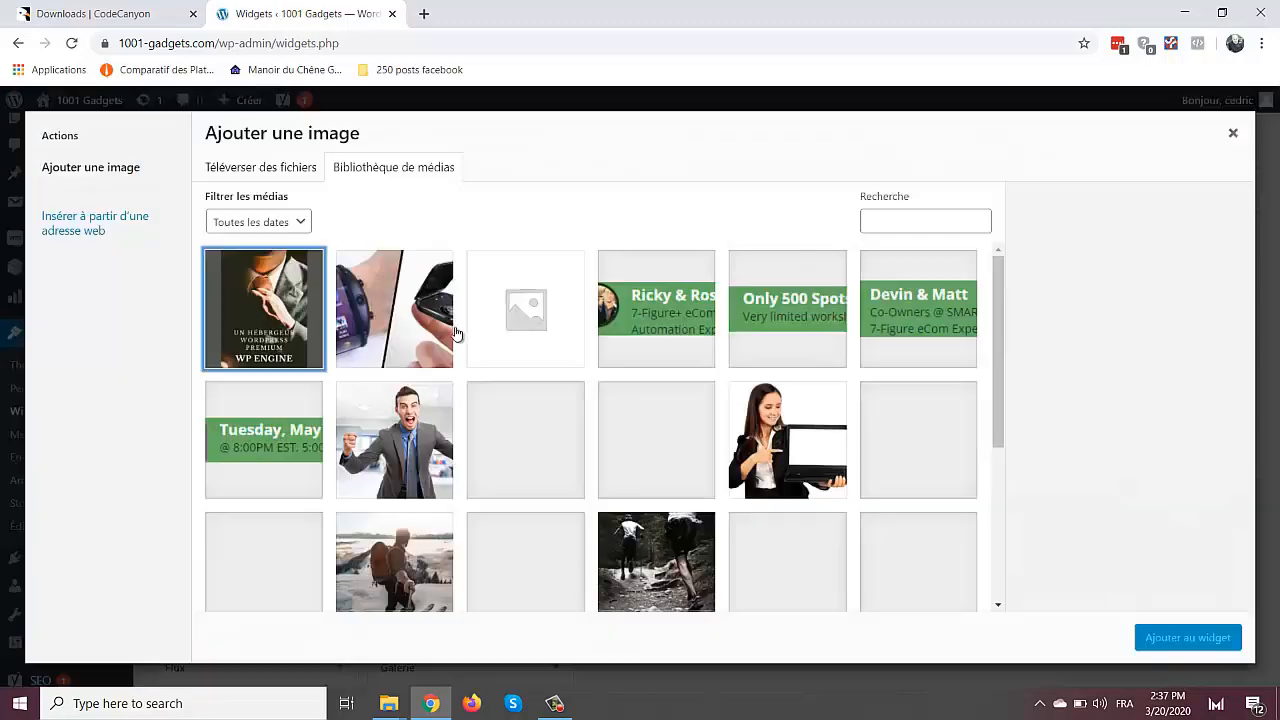
left_click(284, 315)
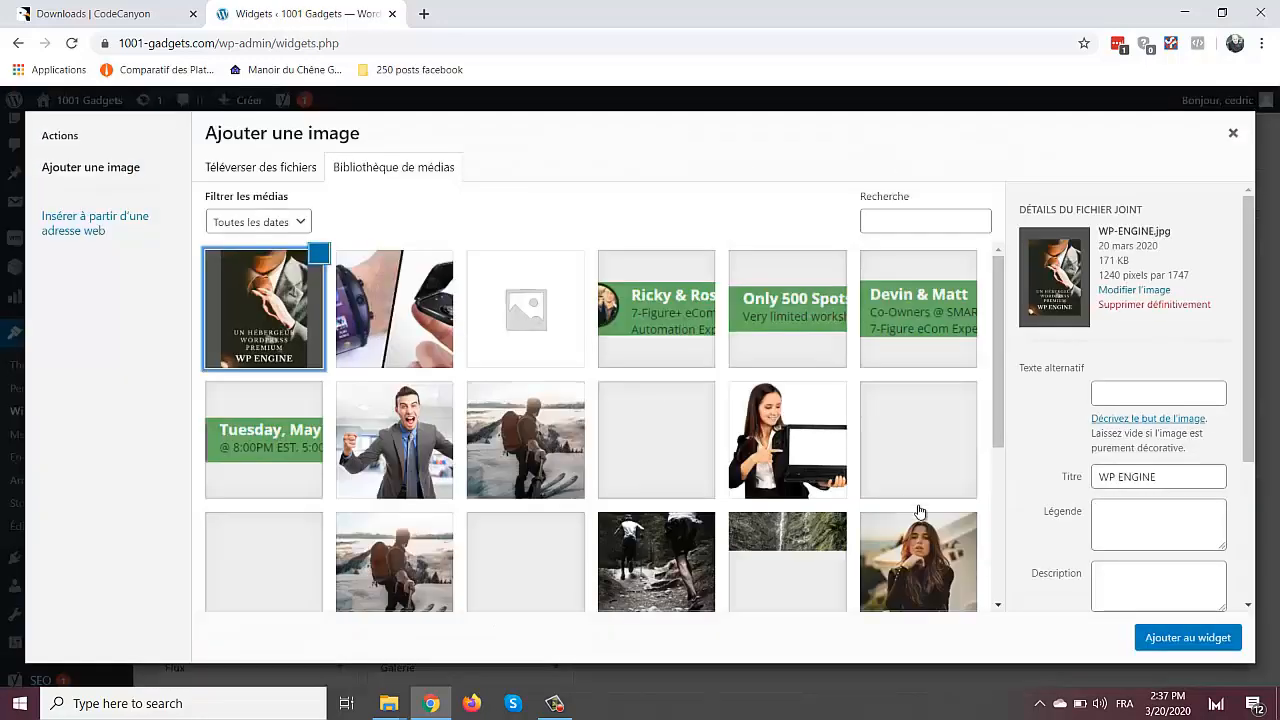
left_click(1174, 641)
scroll(1240, 510, "down", 6)
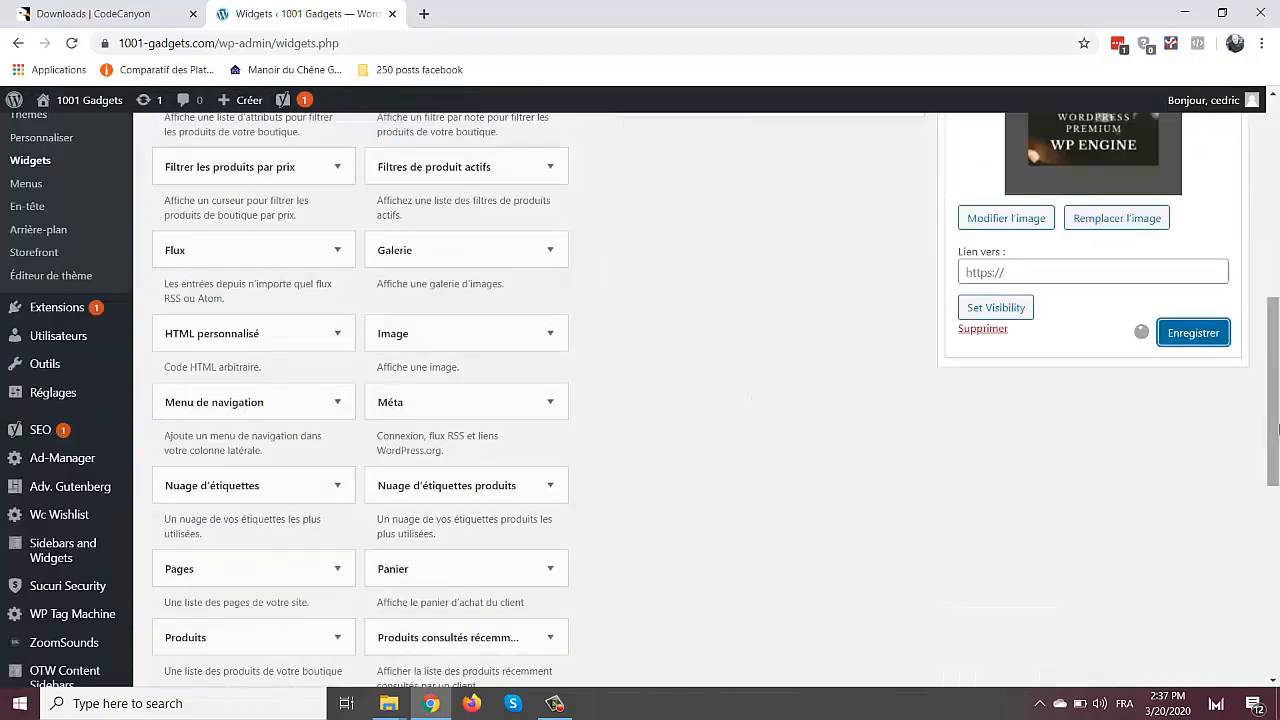
scroll(346, 153, "up", 5)
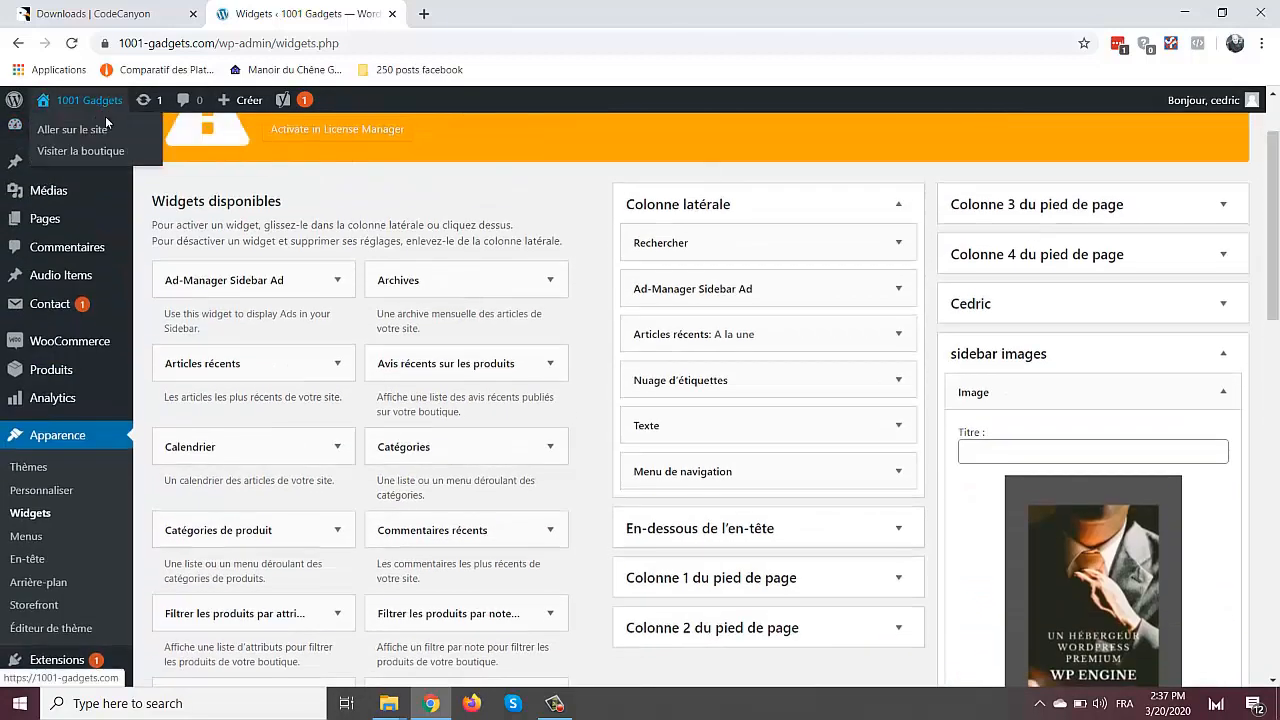
Look at the sidebar on the live site's Contact page and compare it with the one on the A propos page.
right_click(100, 127)
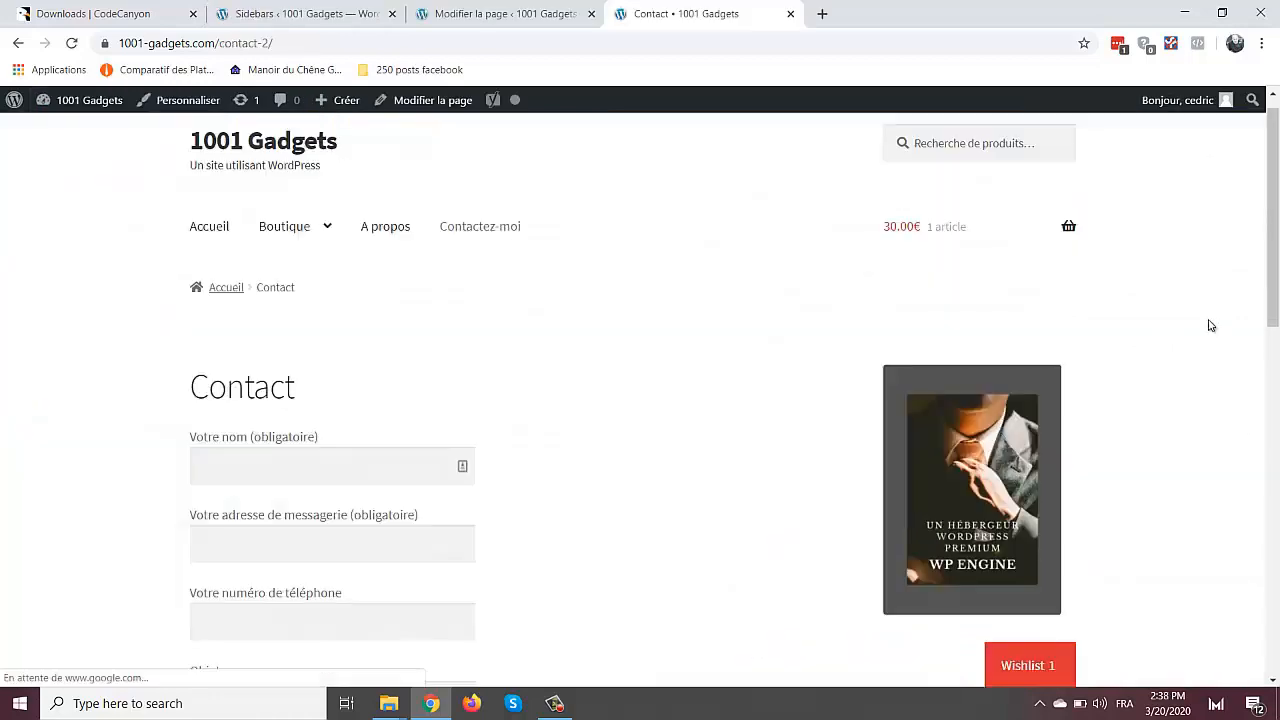
scroll(1275, 323, "down", 2)
left_click_drag(1275, 323, 1274, 258)
left_click(386, 249)
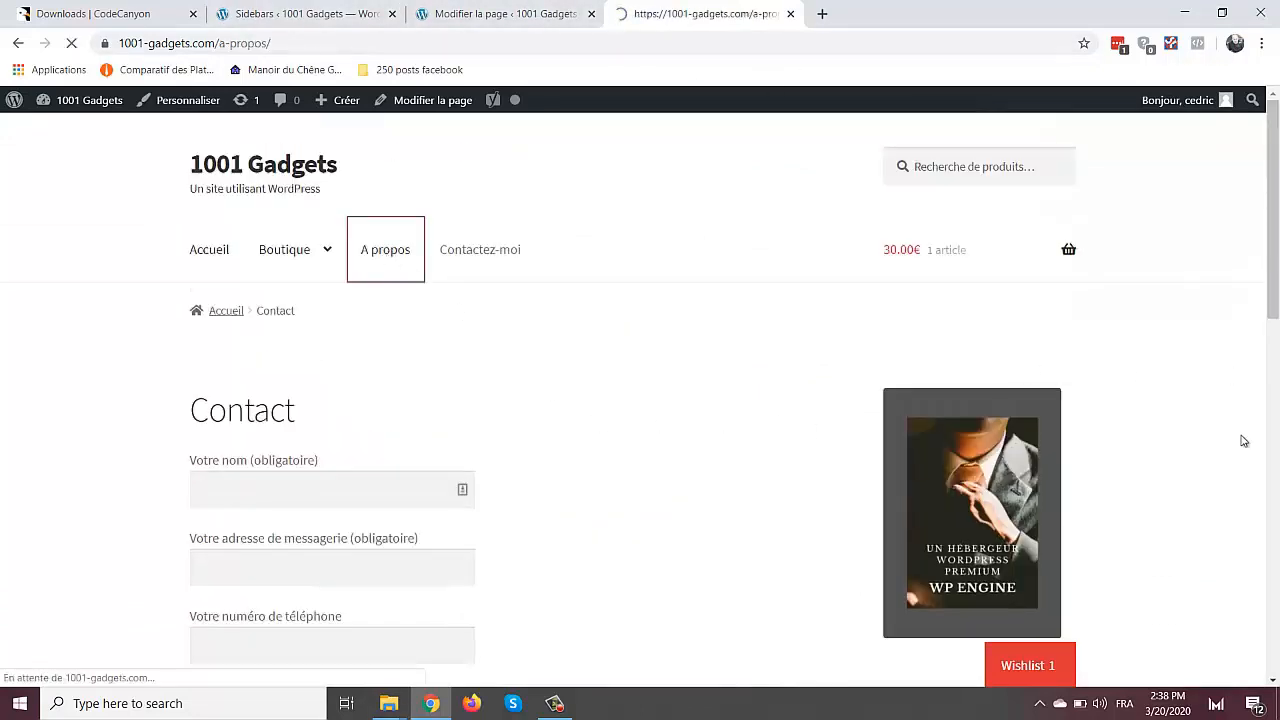
left_click_drag(1273, 220, 1277, 381)
Open the "sidebar images" sidebar for editing and check its page assignment against the live A propos page, returning that view to Contact.
left_click(272, 8)
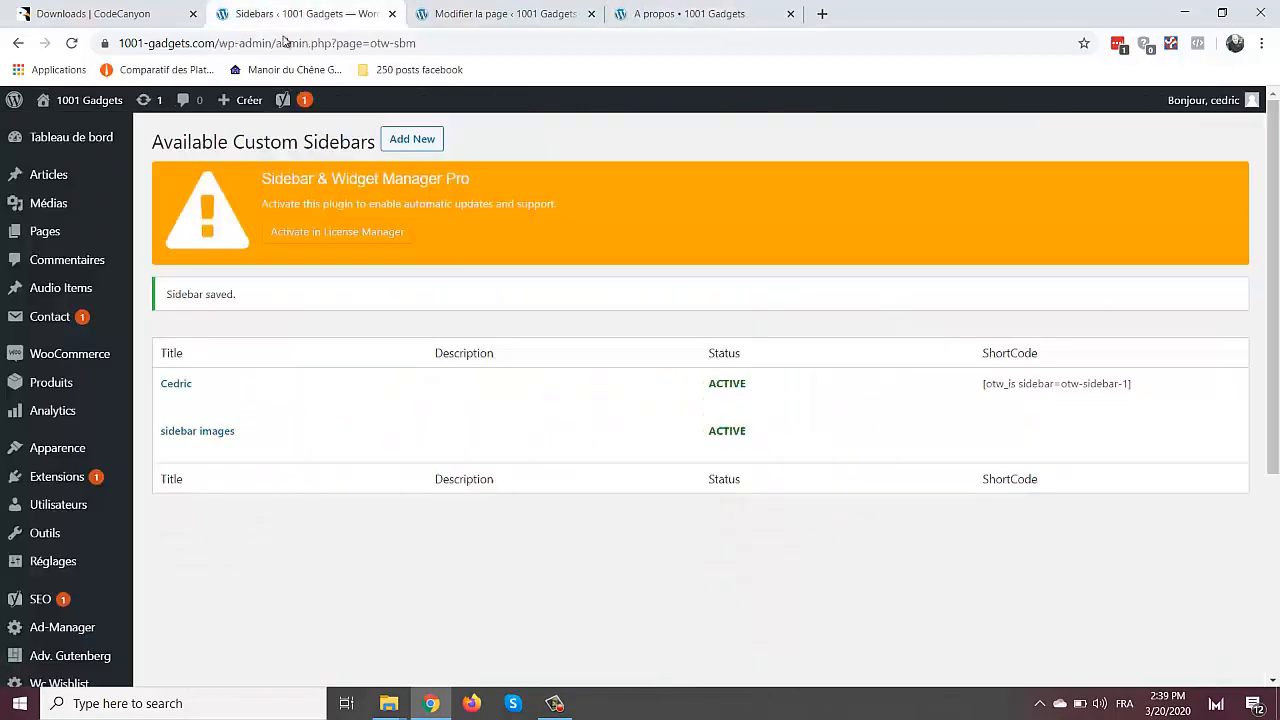
left_click(167, 448)
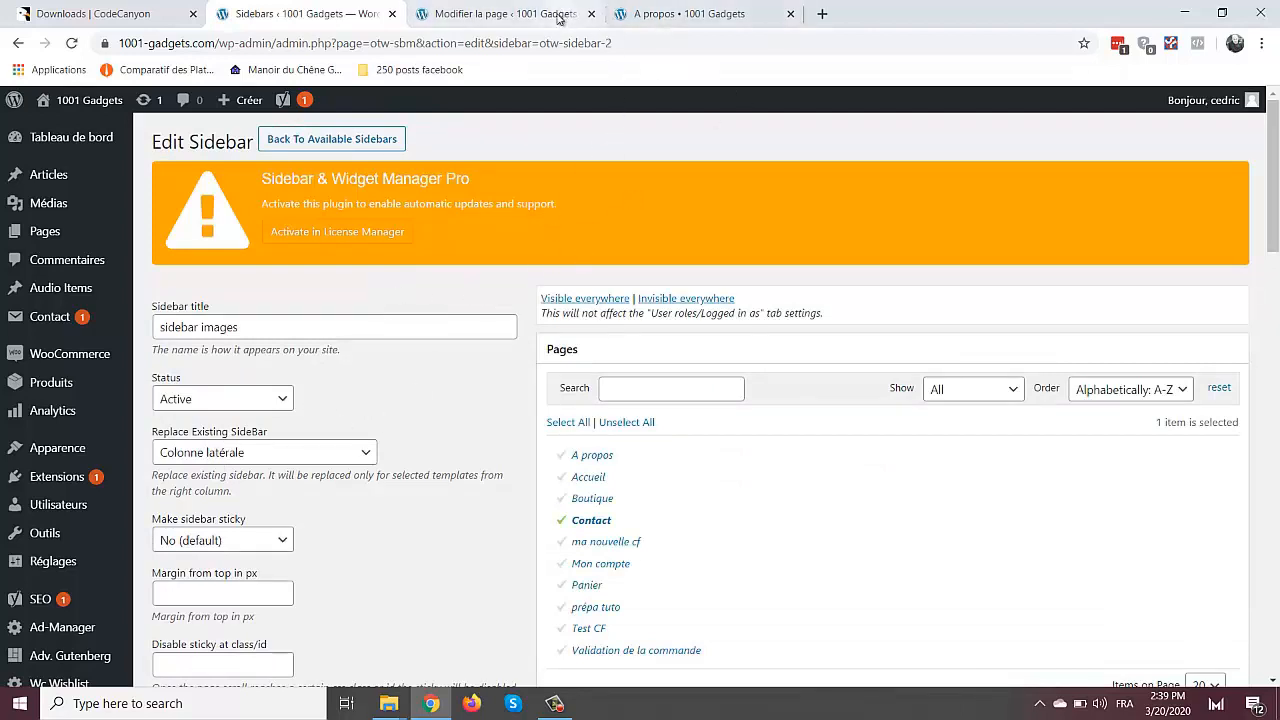
left_click(695, 14)
left_click_drag(1273, 222, 1273, 320)
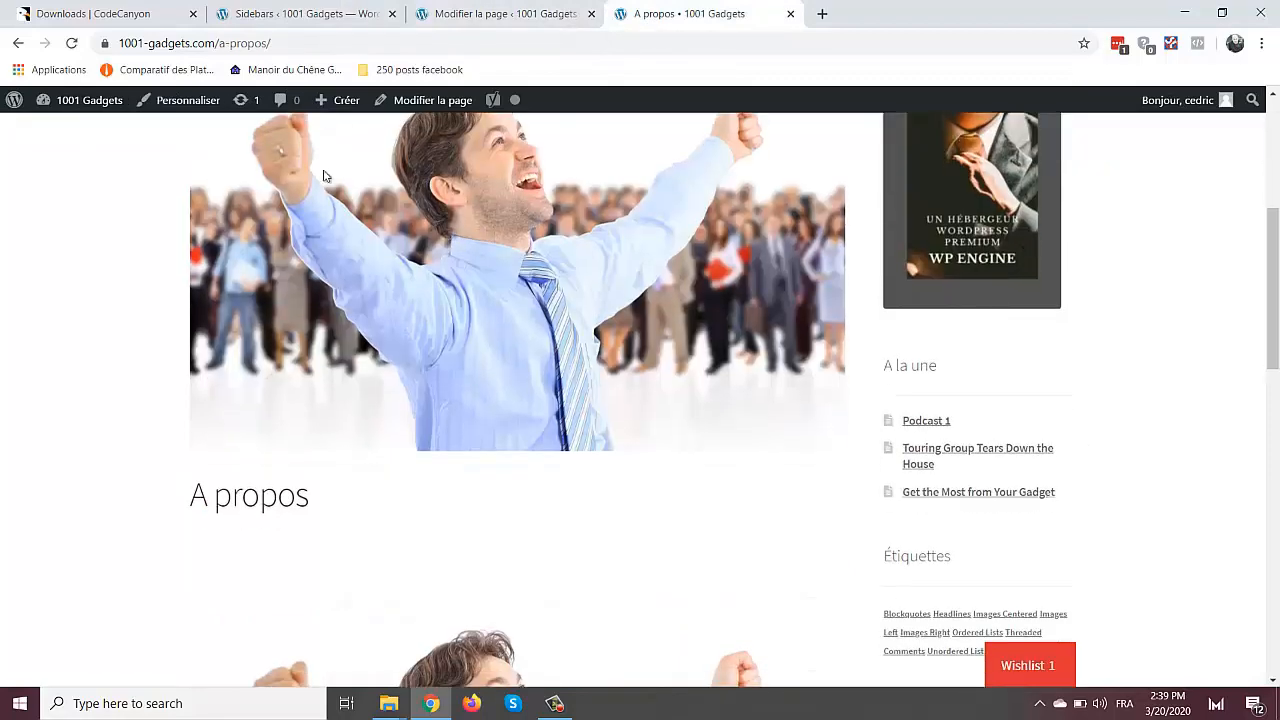
left_click(18, 45)
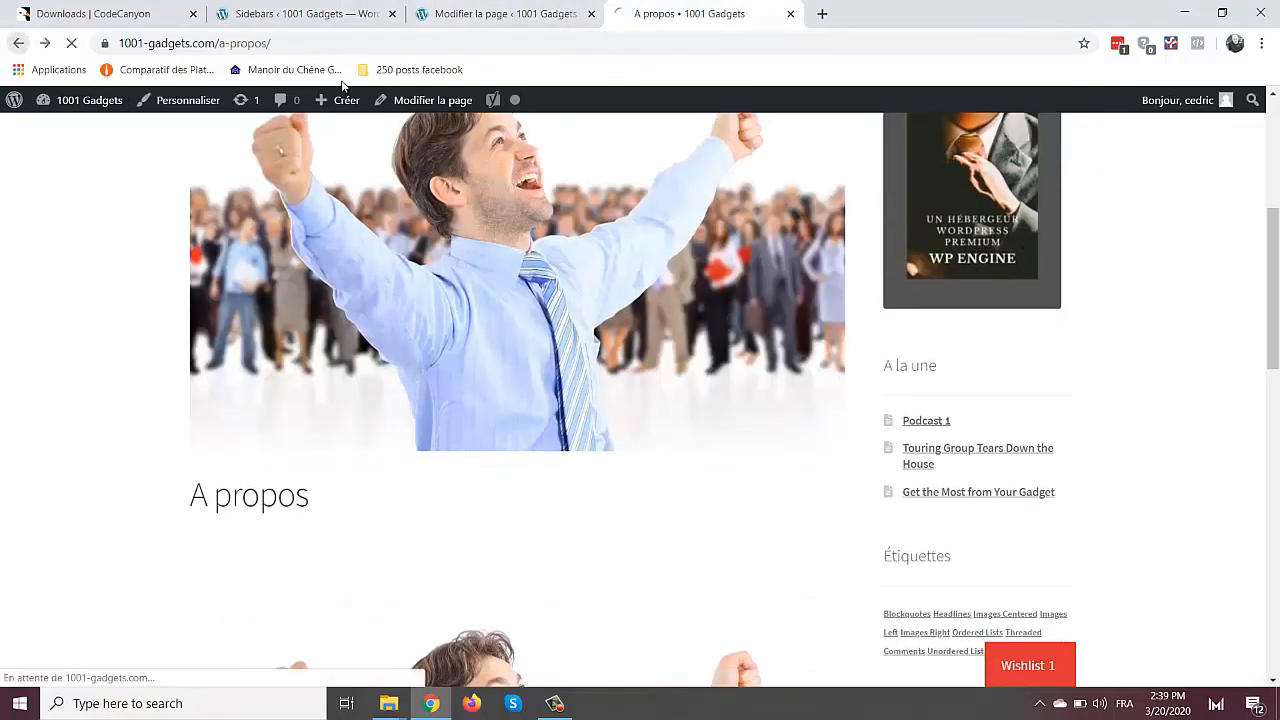
Close the WordPress page editor and look through the edit settings of the "sidebar images" sidebar.
left_click(471, 12)
left_click(329, 12)
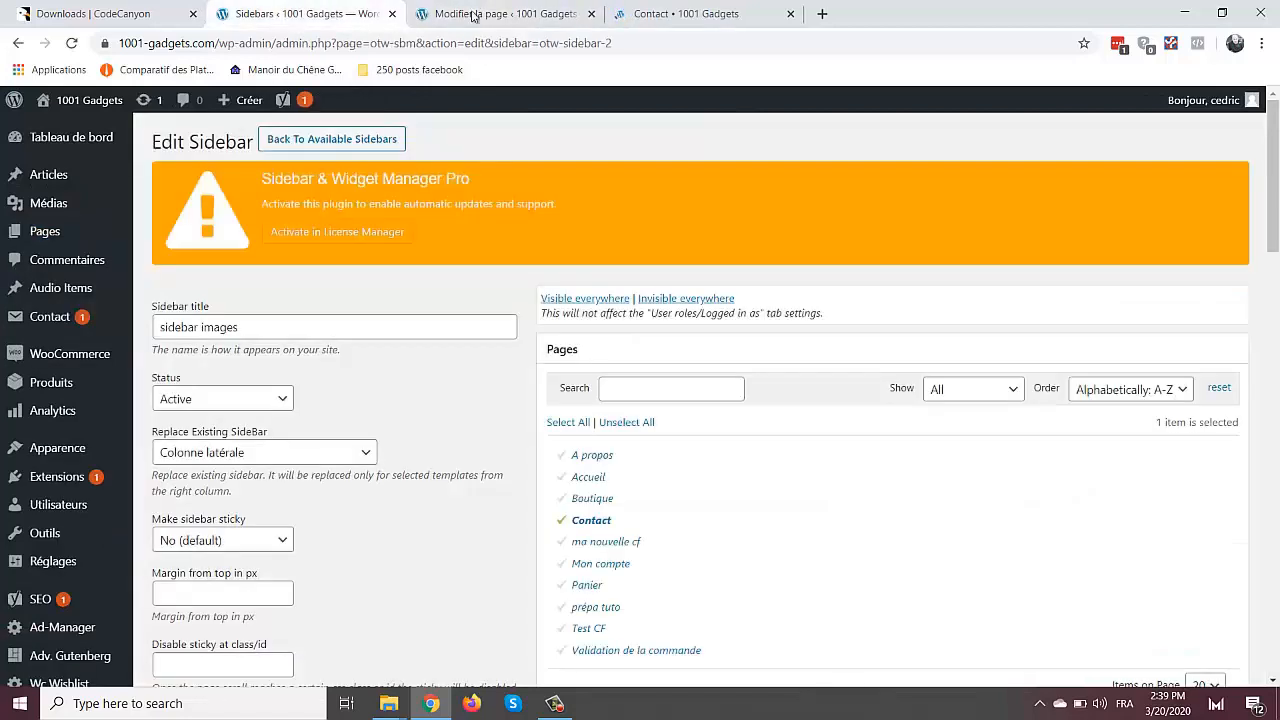
left_click(591, 13)
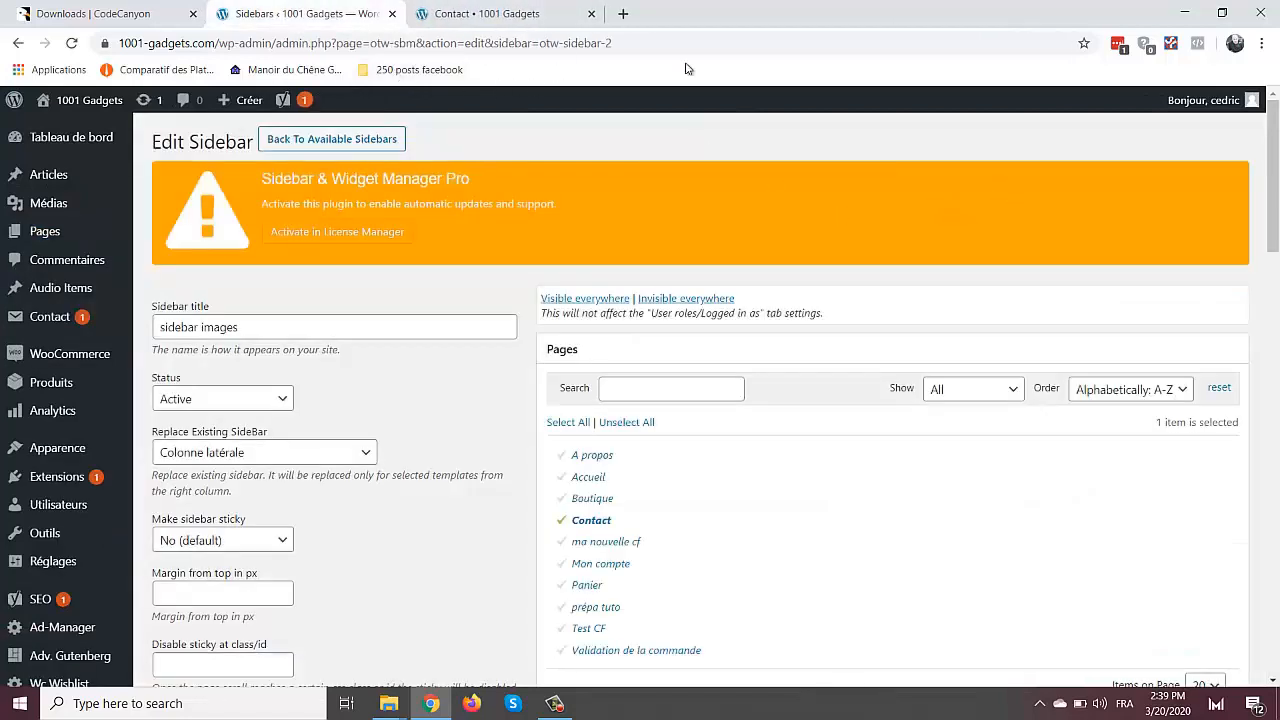
left_click_drag(1273, 196, 1273, 386)
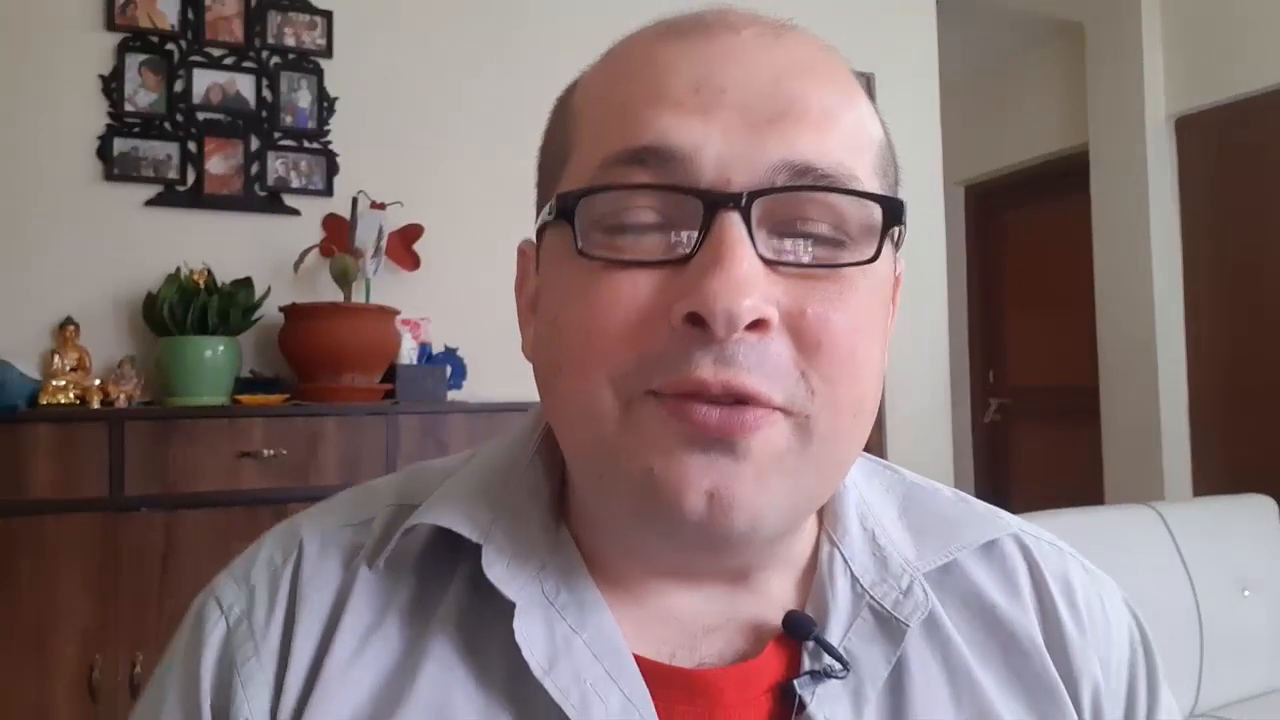